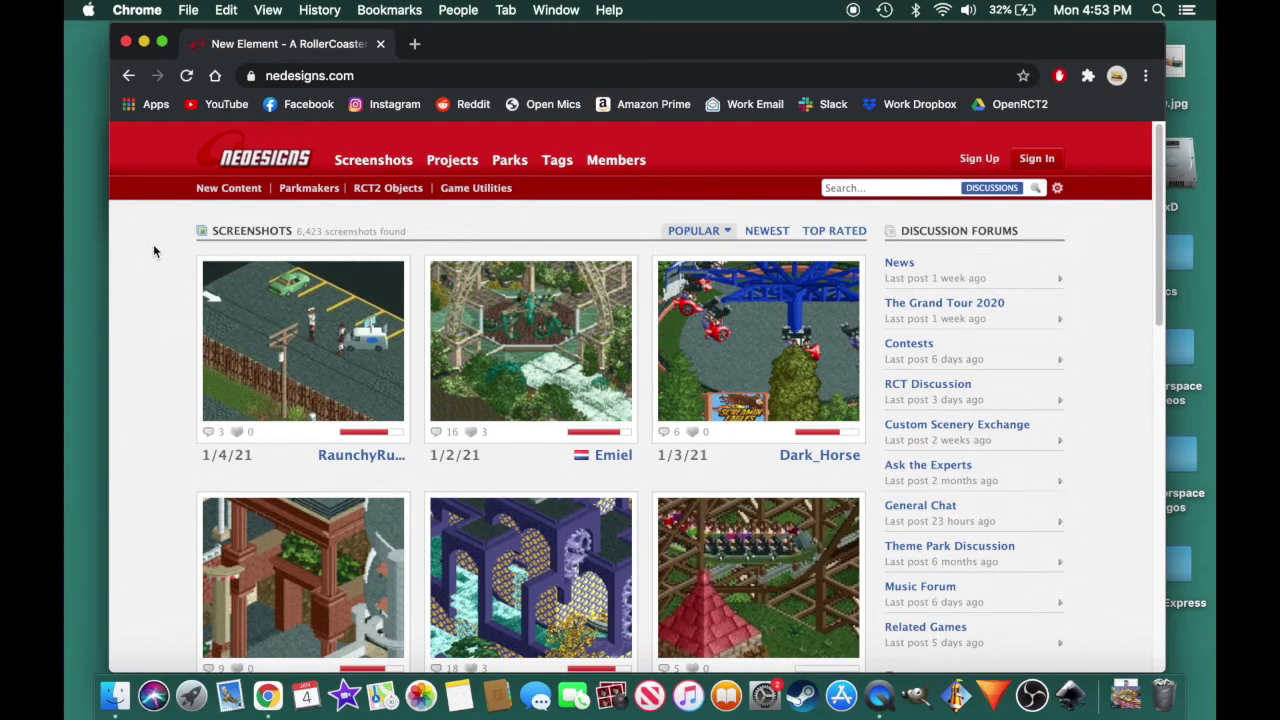
Step: Look over the nedesigns.com home page and open its RCT2 Objects page
scroll(154, 246, down, 5)
scroll(154, 246, up, 5)
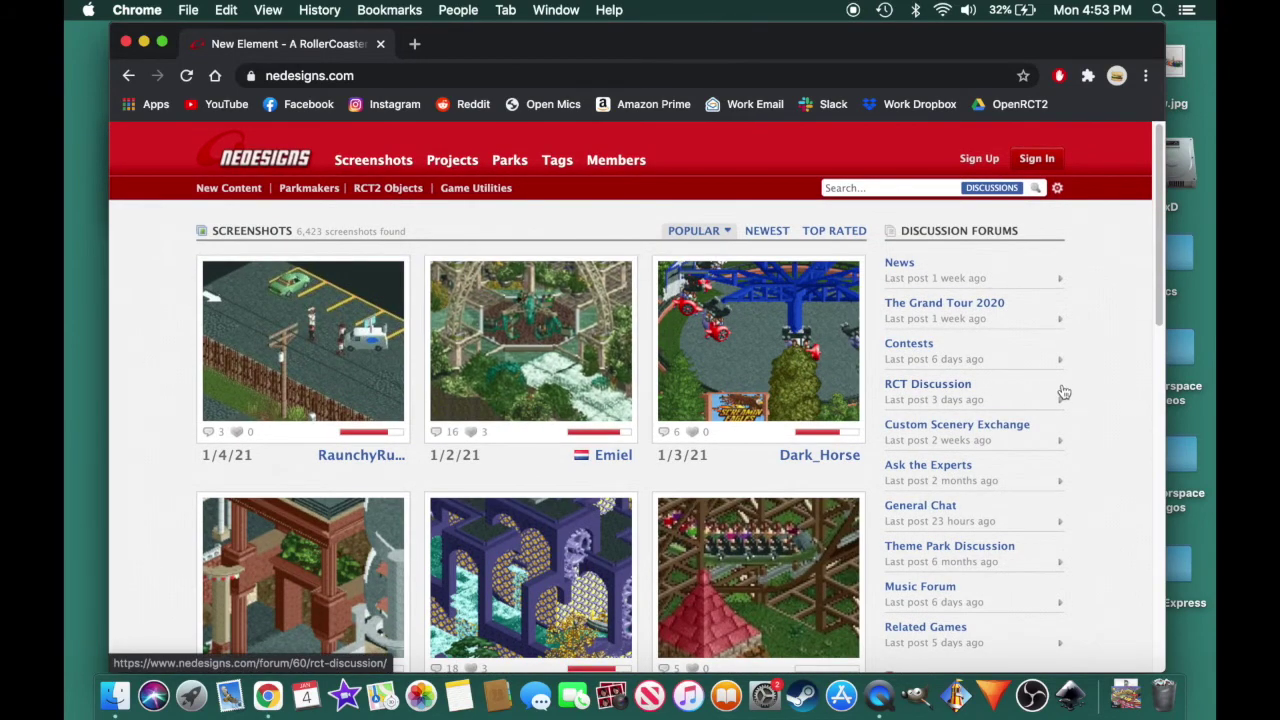
scroll(1063, 391, down, 5)
scroll(474, 392, down, 6)
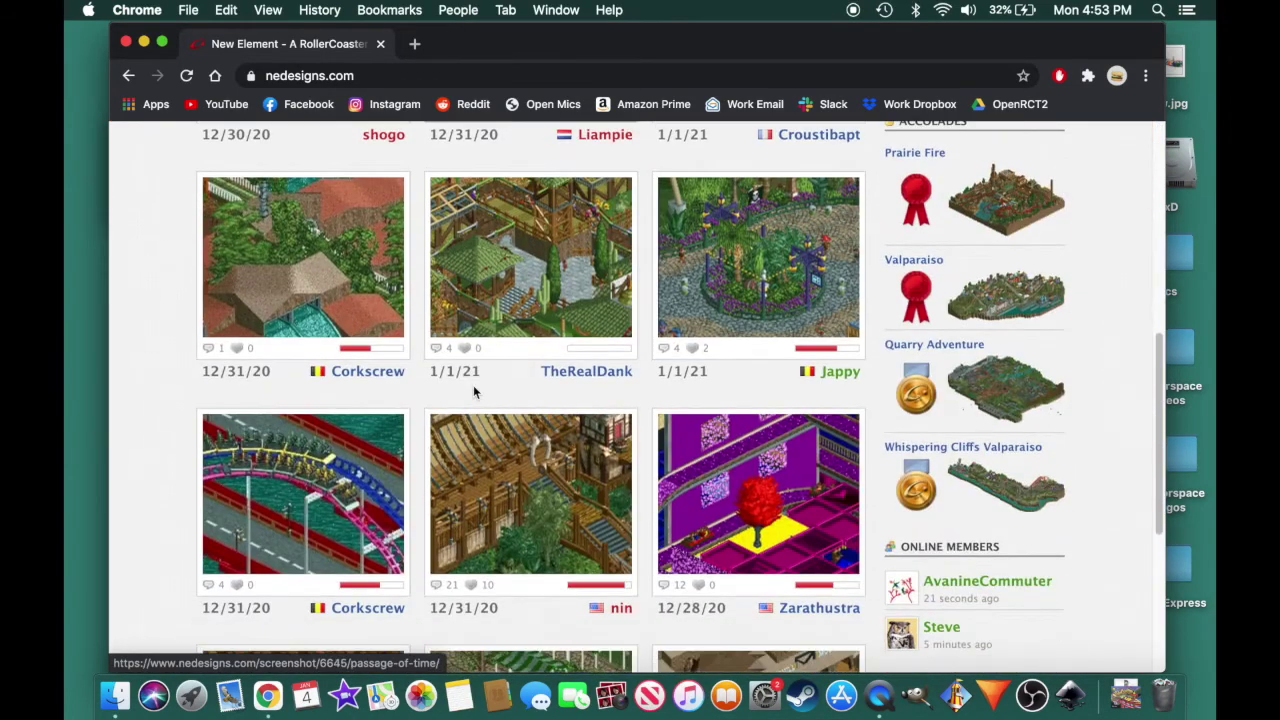
scroll(473, 385, down, 3)
scroll(473, 385, up, 15)
mouse_move(397, 155)
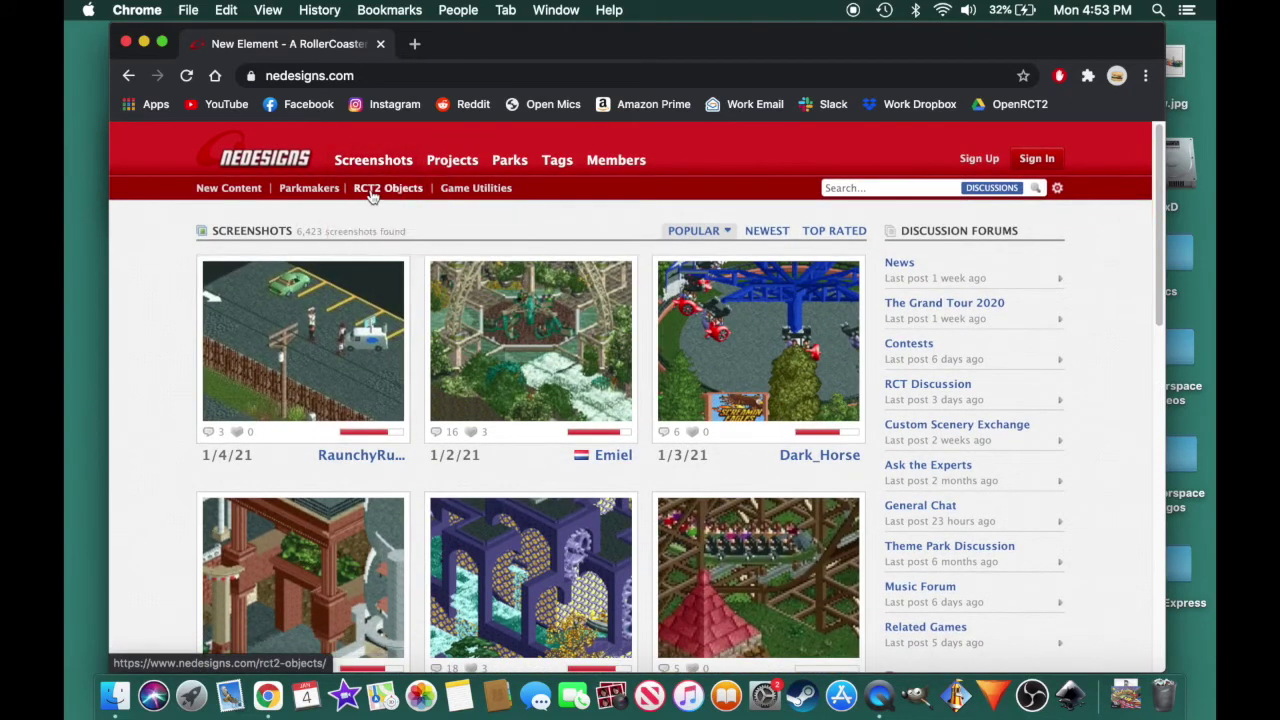
click(372, 196)
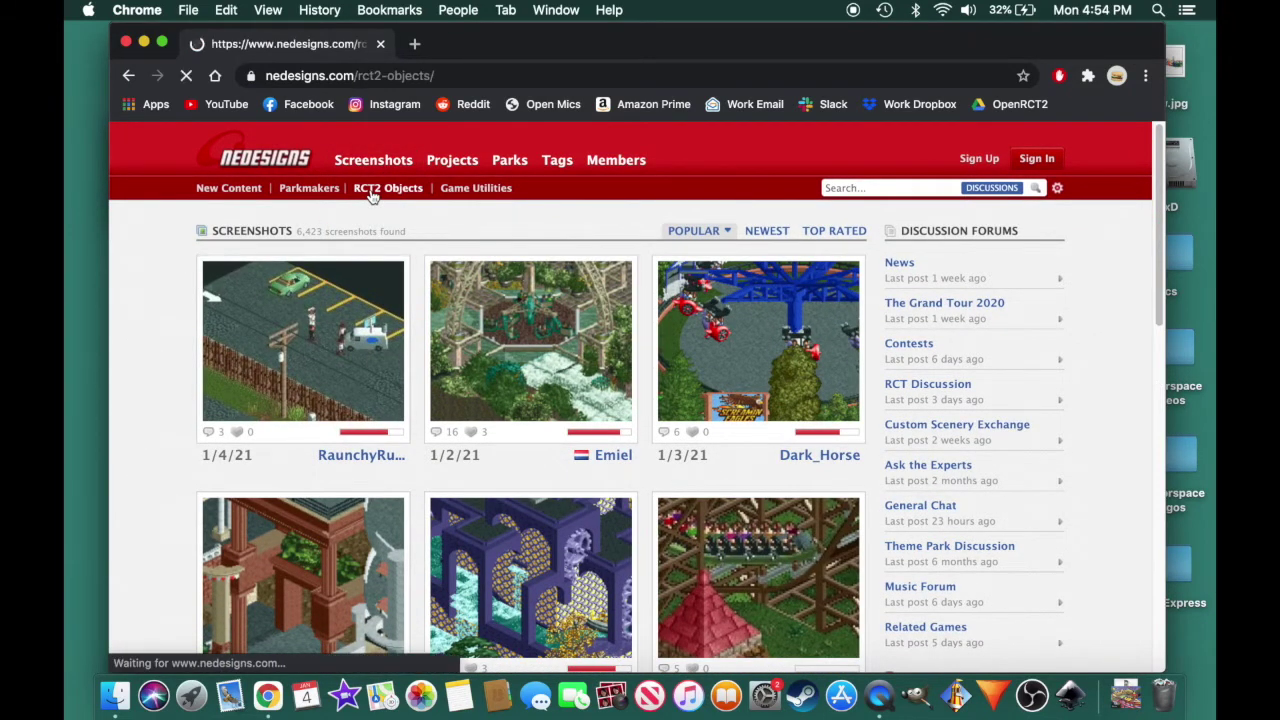
Step: Examine the RCT2 object listing, the frequently used tags and the list of scenery workbenches
scroll(371, 313, down, 1)
scroll(372, 316, down, 2)
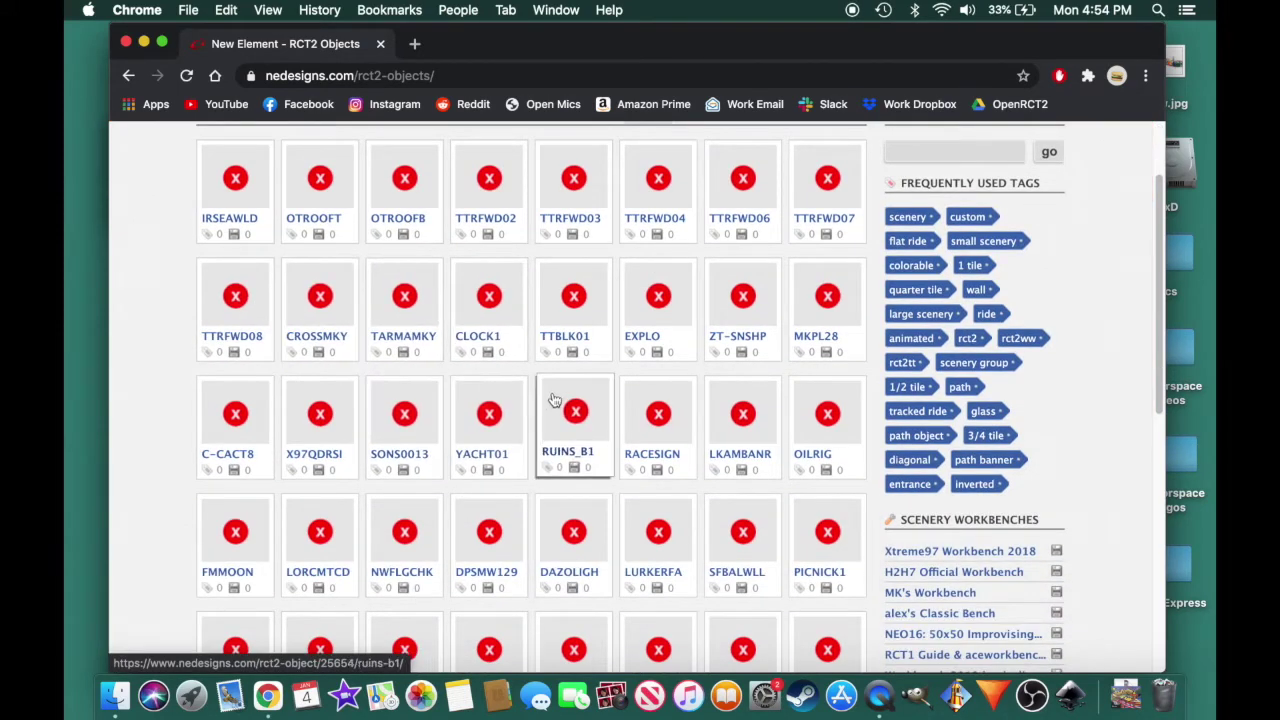
scroll(489, 315, up, 2)
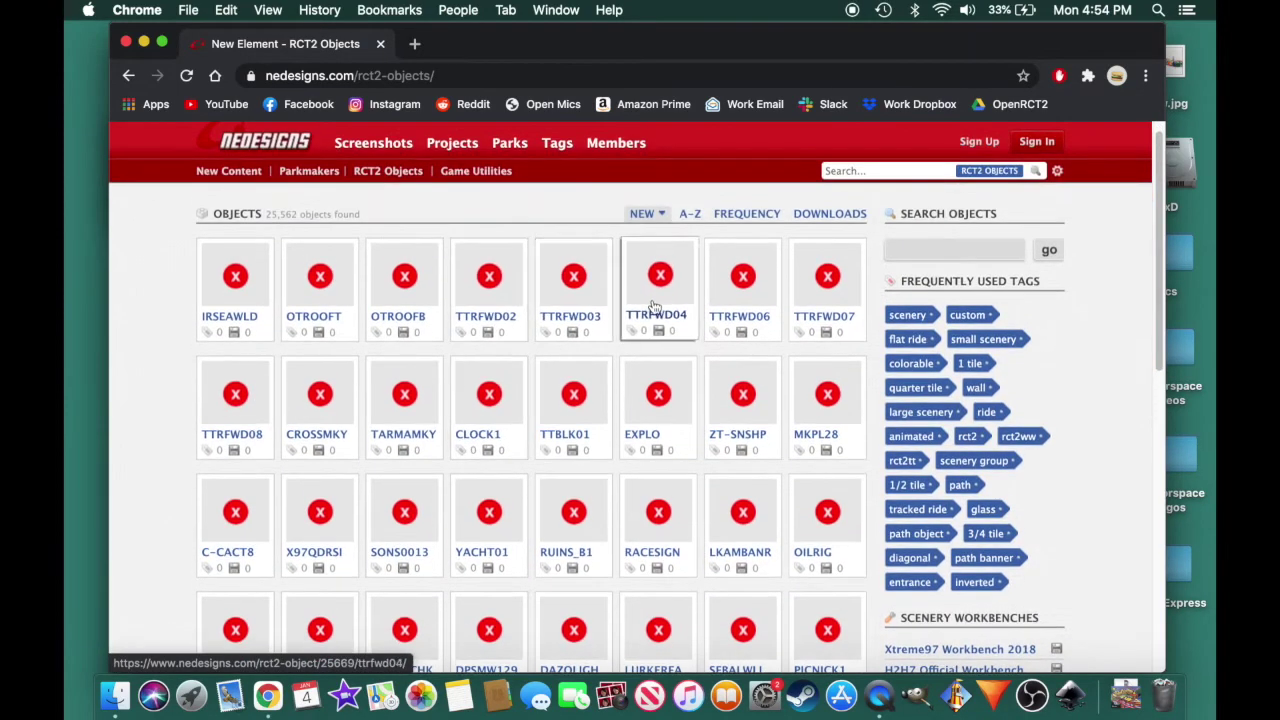
scroll(652, 310, down, 2)
scroll(655, 305, down, 2)
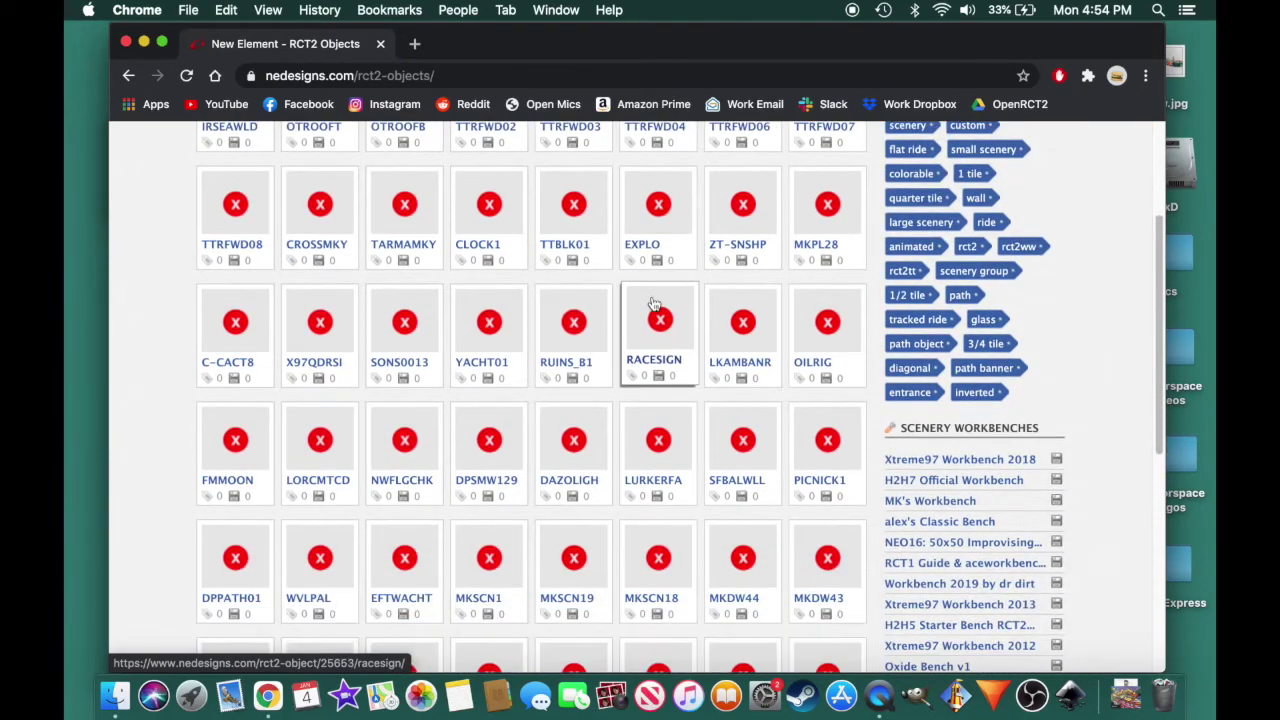
scroll(652, 304, down, 4)
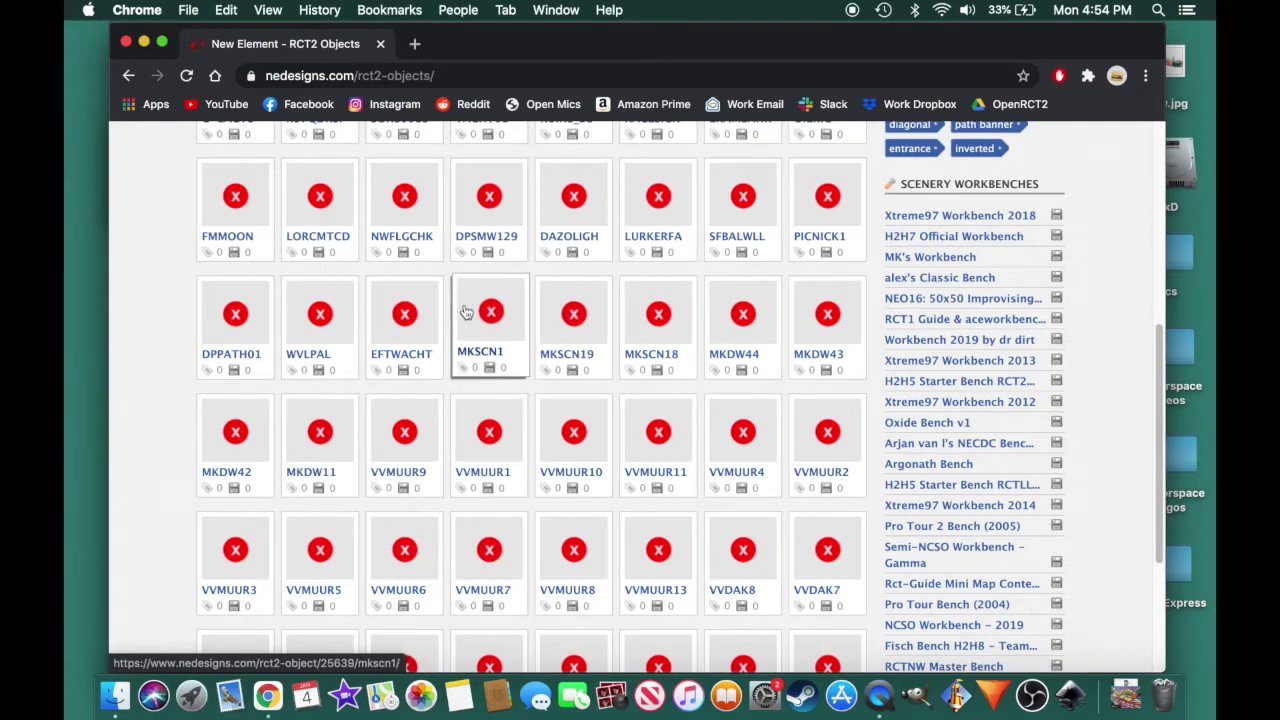
scroll(465, 313, up, 2)
scroll(465, 313, down, 1)
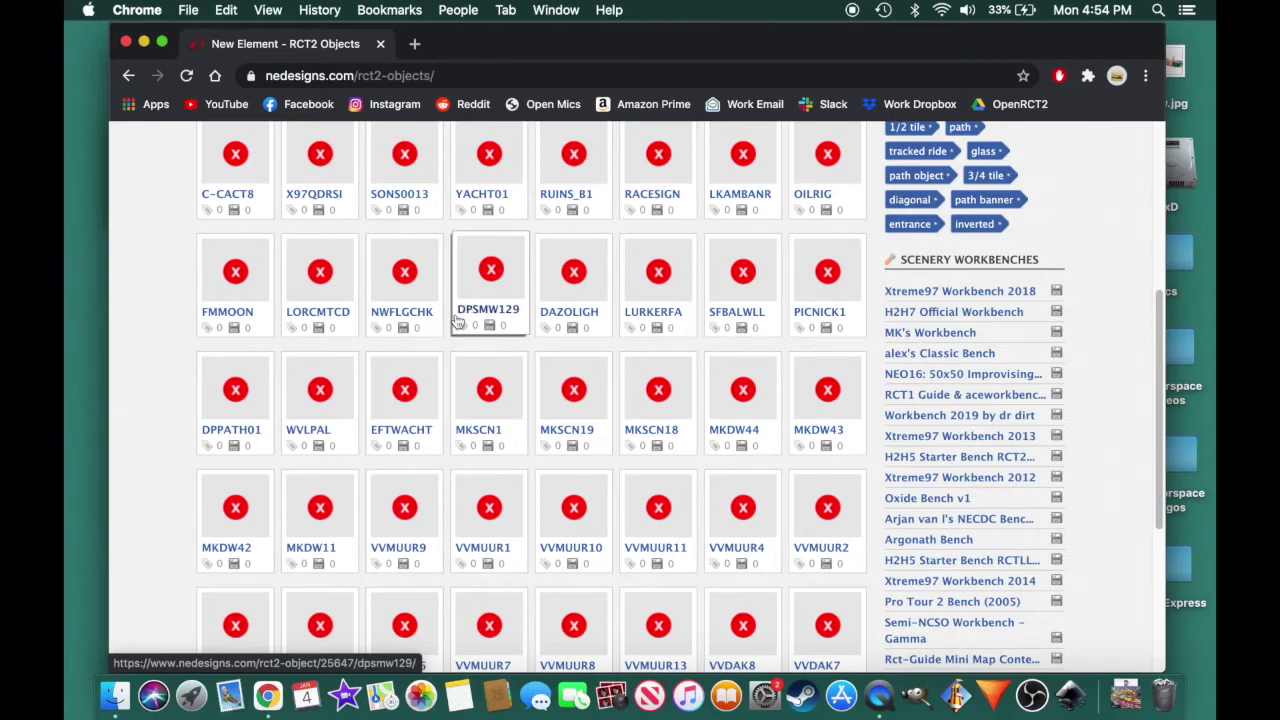
scroll(433, 348, up, 2)
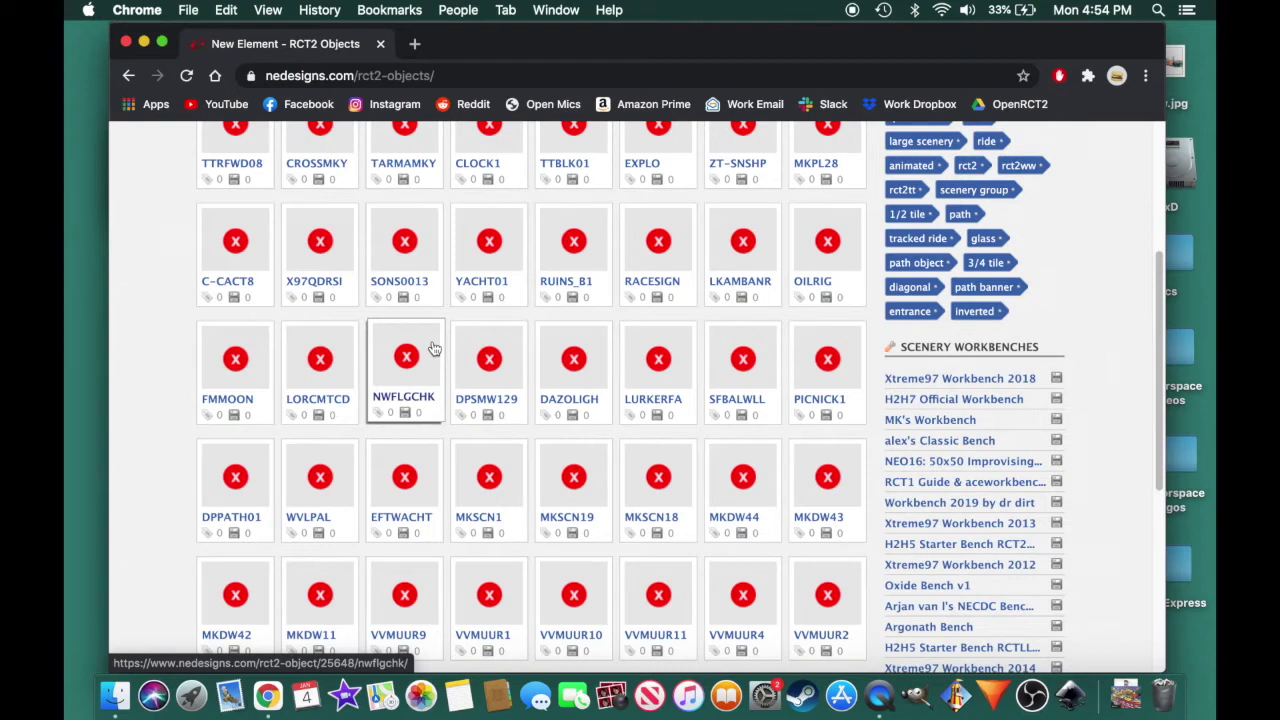
scroll(433, 348, down, 1)
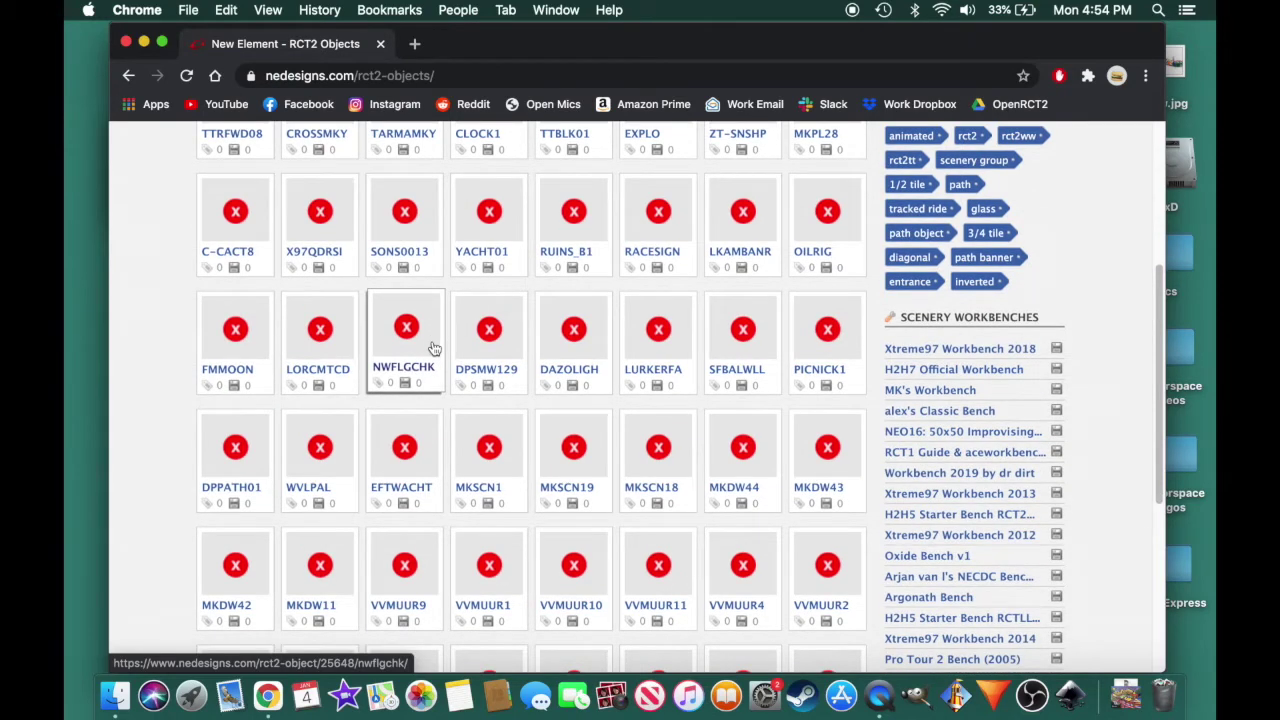
scroll(956, 318, up, 1)
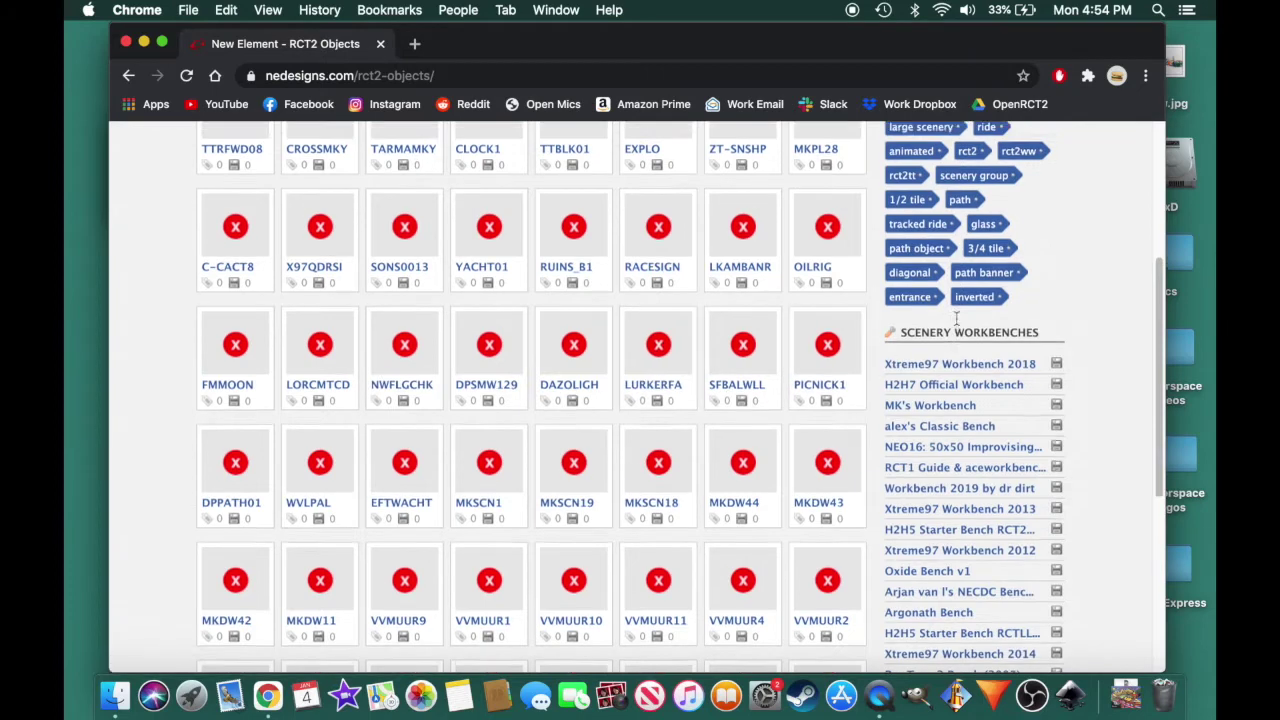
Step: Download Xtreme97 Workbench 2018 from the scenery workbenches and unpack the downloaded zip archive
scroll(956, 318, down, 5)
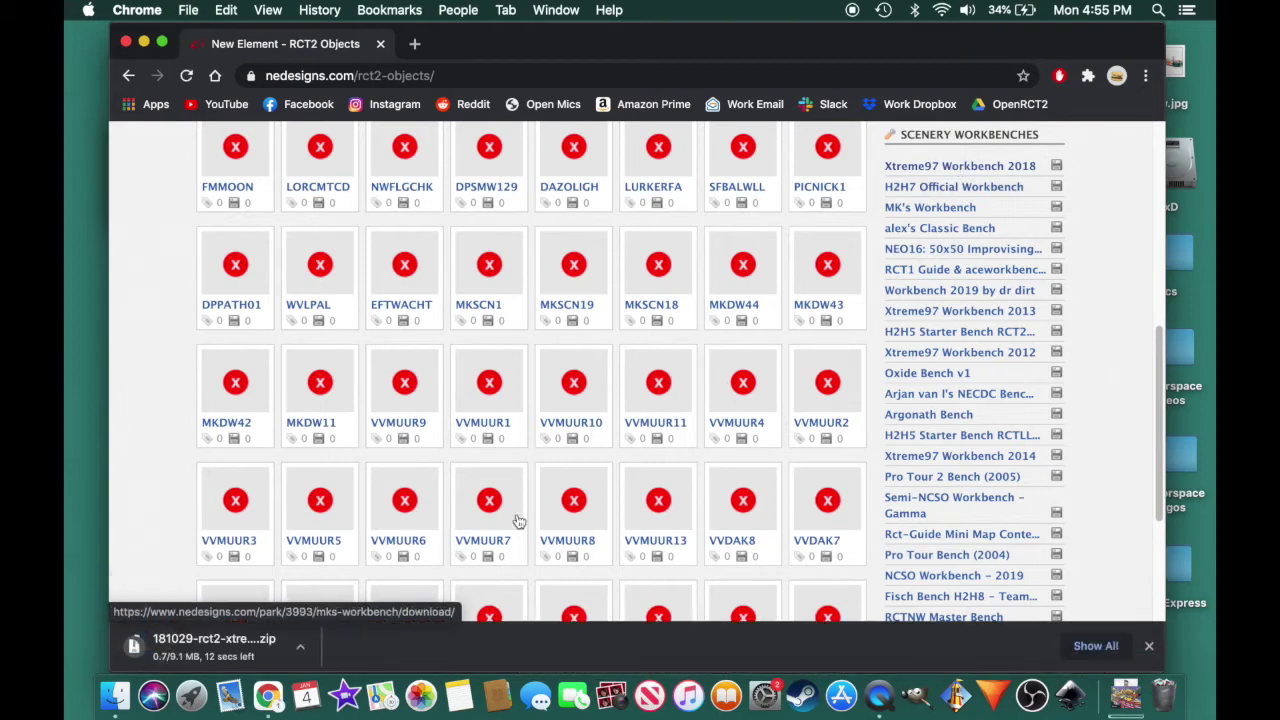
click(234, 643)
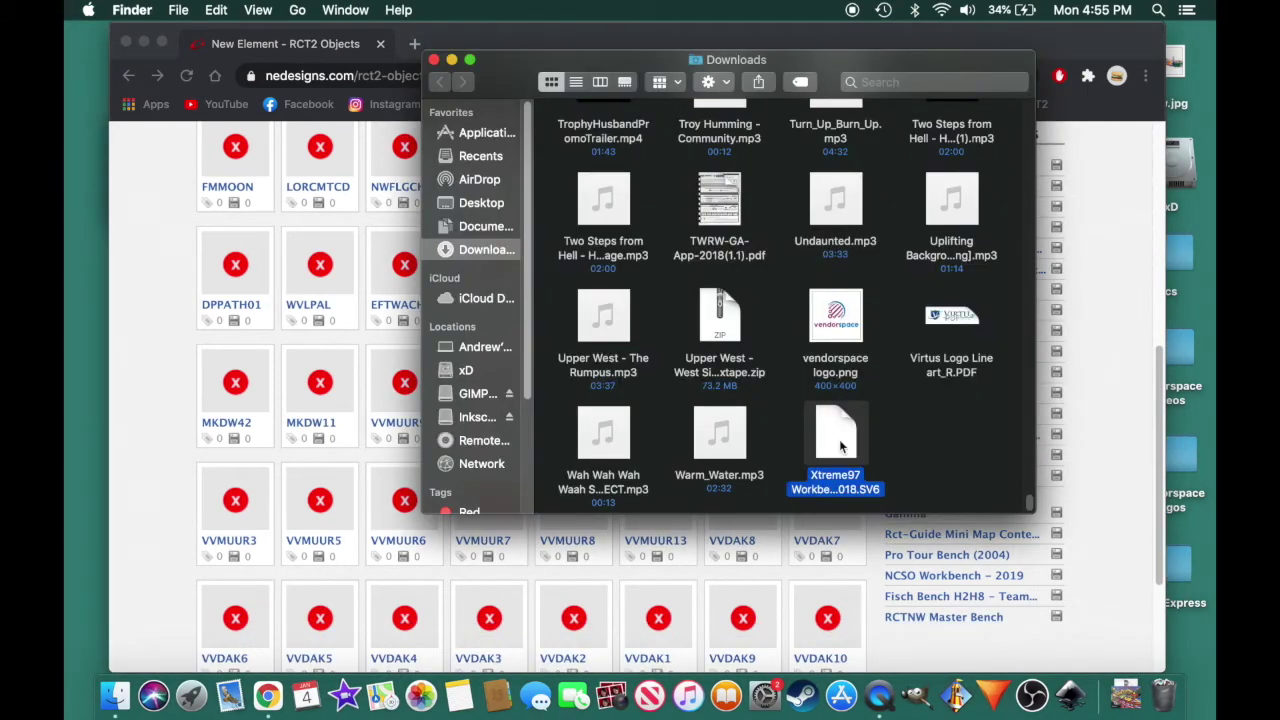
Step: Move the extracted Xtreme97 Workbench 2018 SV6 file from Downloads to the desktop and close the Downloads window
scroll(840, 447, up, 2)
scroll(840, 447, down, 2)
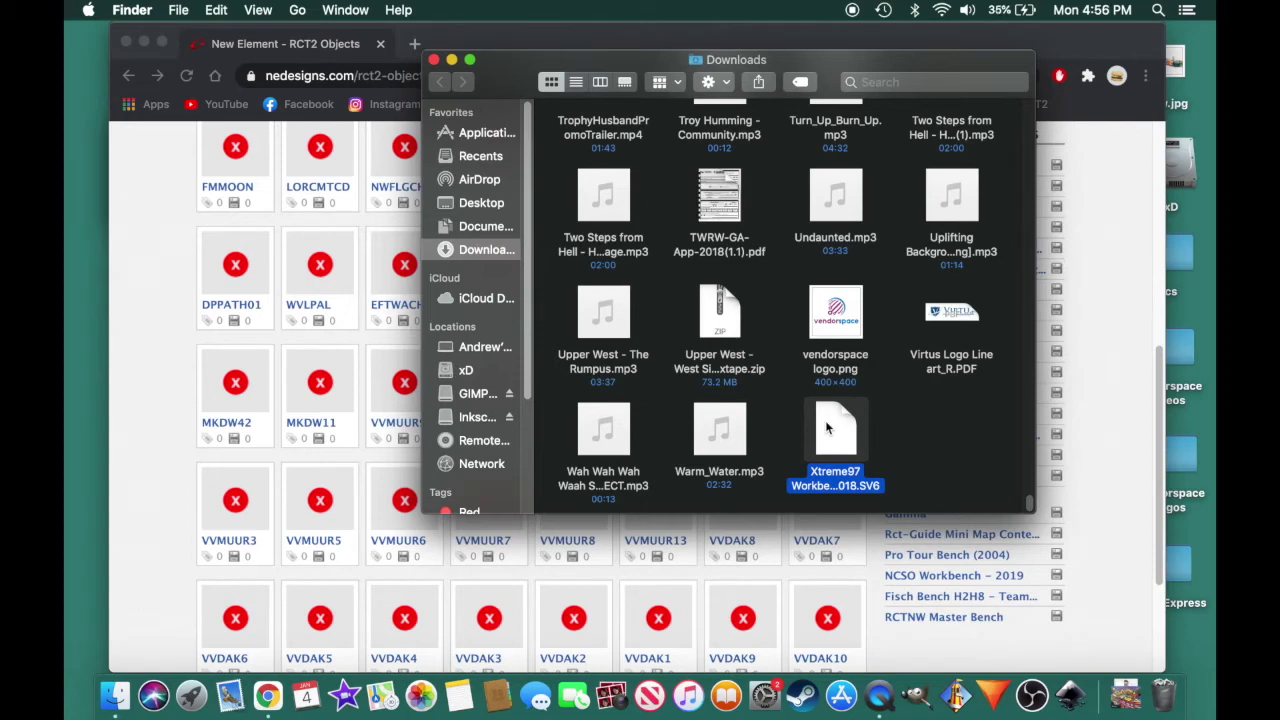
drag(826, 428, 82, 386)
click(433, 60)
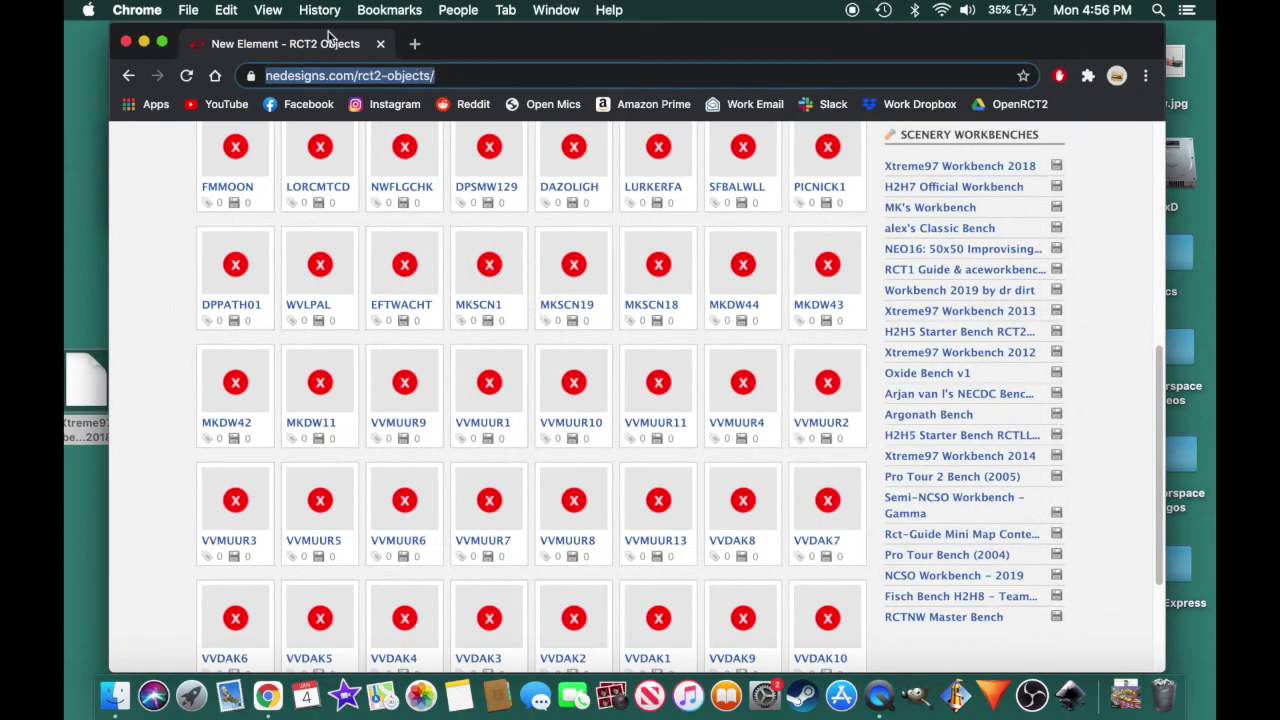
Step: Close the browser window and place the workbench SV6 file and the RCT2 Multiplayer folder in free space on the desktop
click(126, 44)
drag(100, 388, 755, 260)
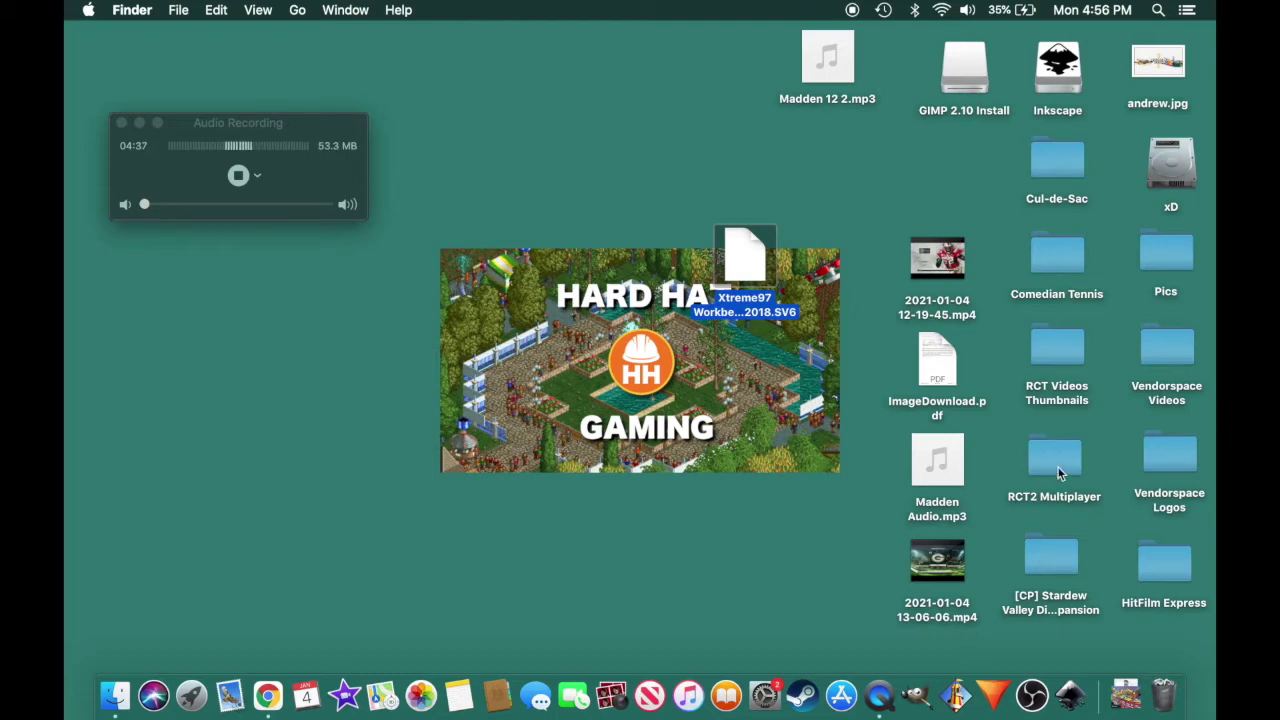
drag(1060, 473, 771, 585)
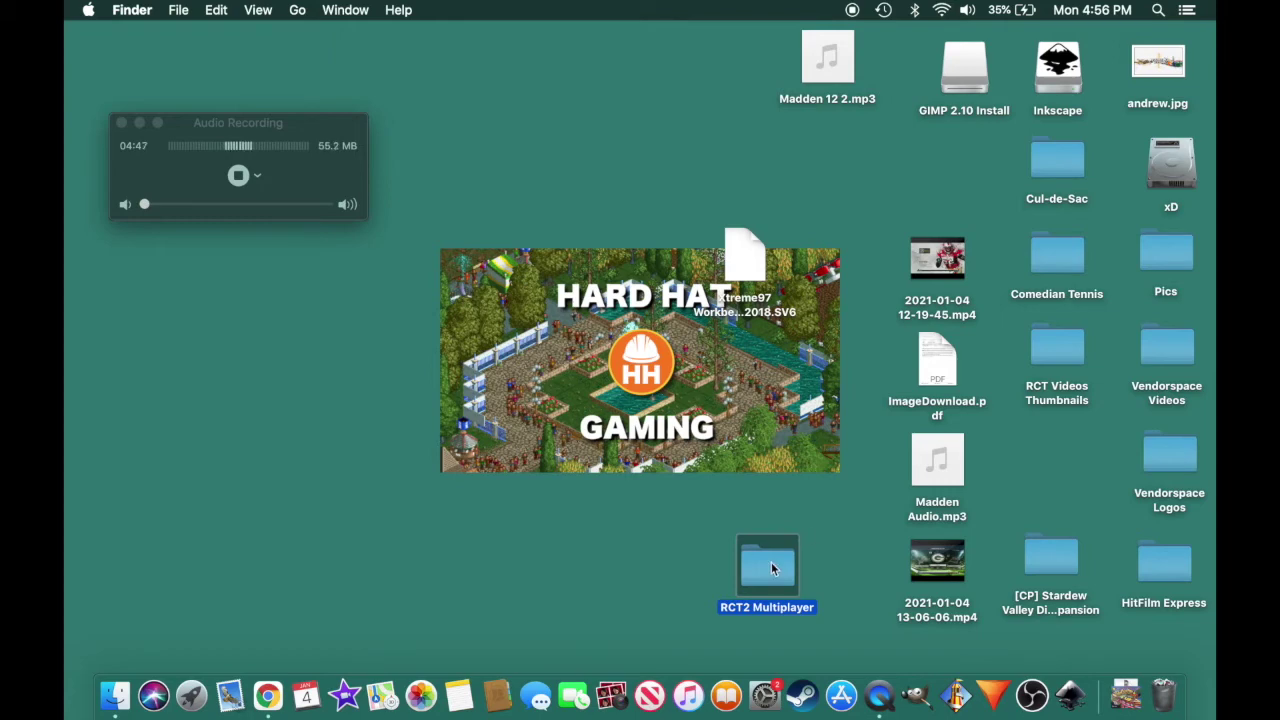
Step: Open RCT2 Multiplayer > 2. Original Files > Saved Games and move its window clear of the workbench file
double_click(771, 569)
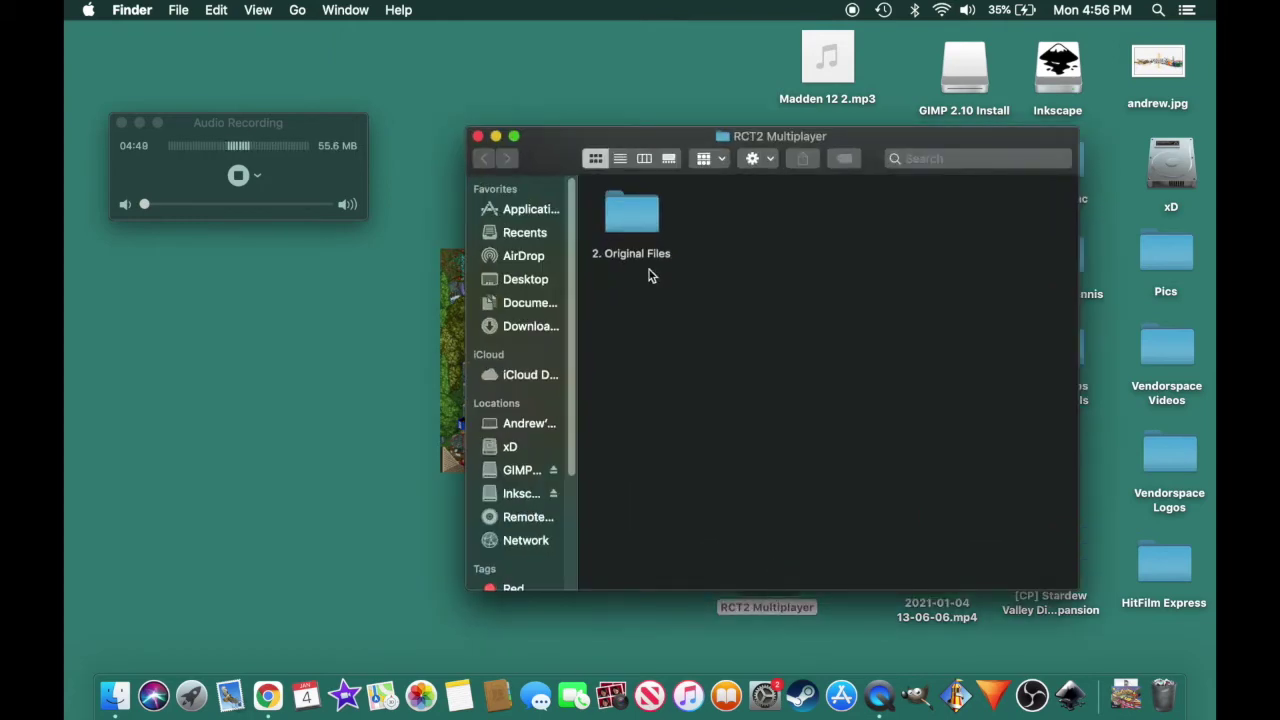
double_click(623, 221)
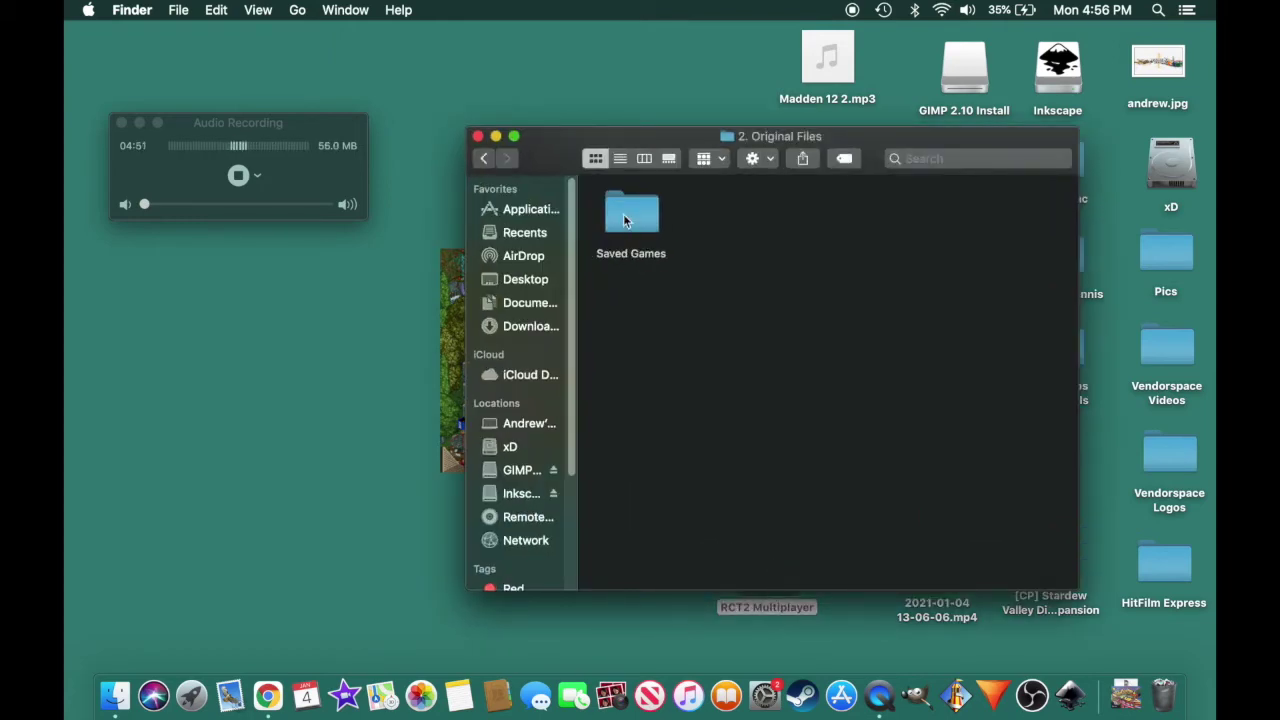
double_click(623, 221)
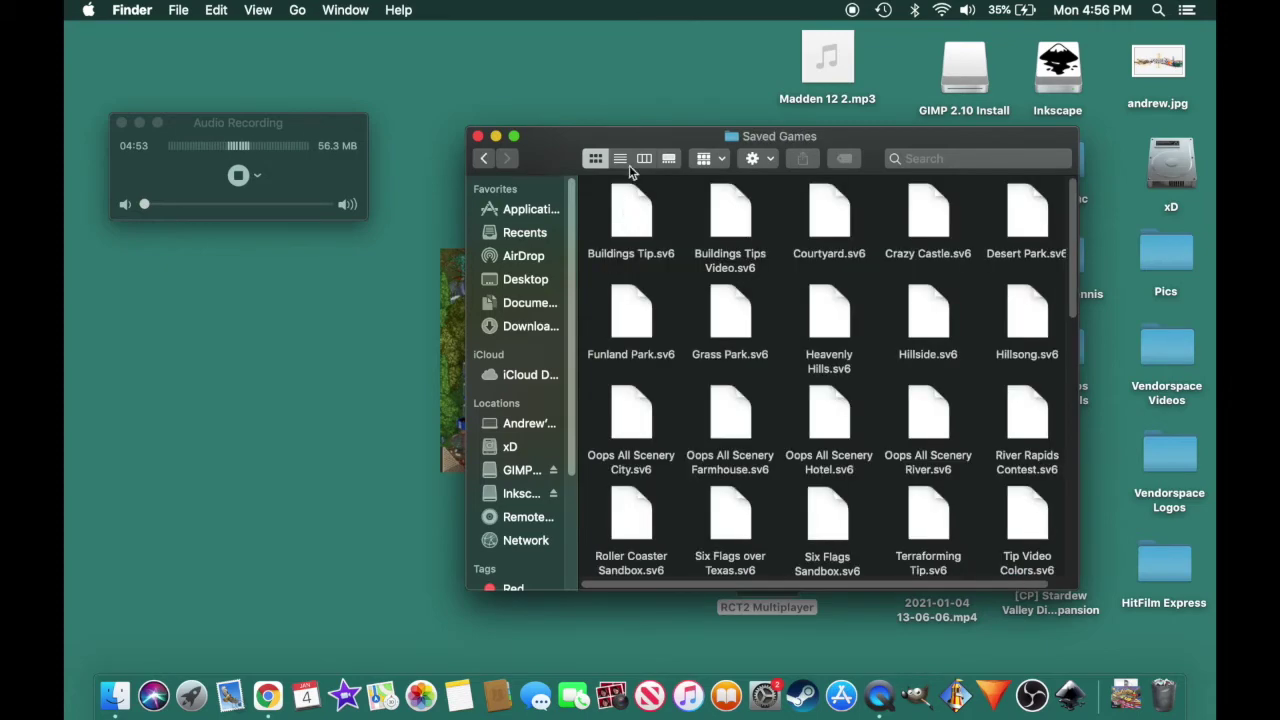
drag(630, 143, 261, 38)
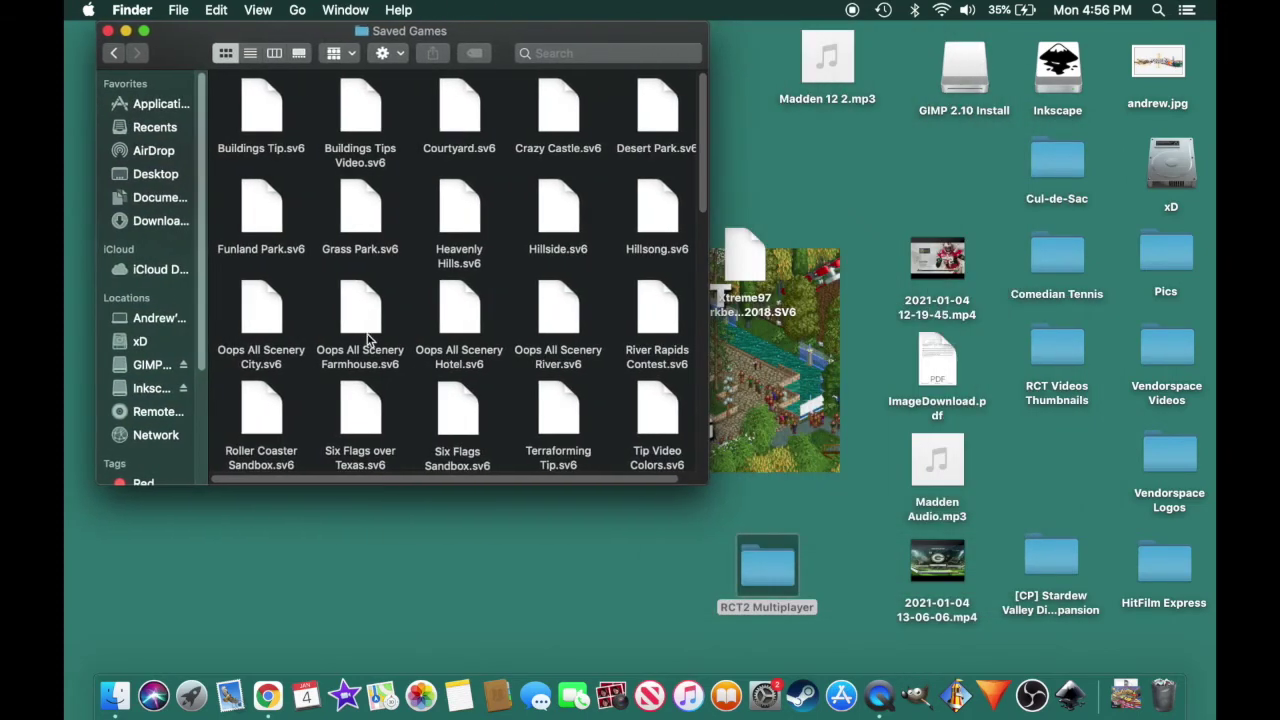
Step: Move the Xtreme97 Workbench 2018 SV6 file from the desktop to the end of the Saved Games folder
scroll(368, 342, down, 10)
scroll(395, 335, down, 3)
scroll(423, 329, up, 3)
scroll(450, 332, down, 3)
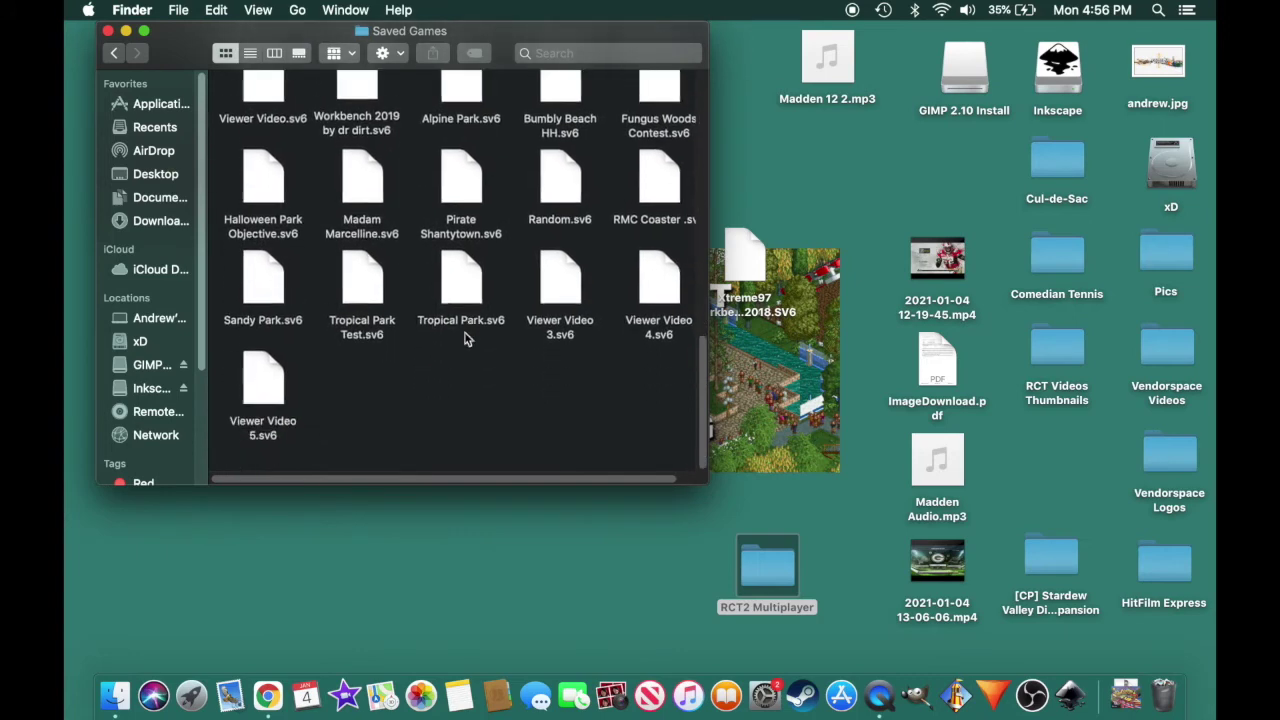
click(757, 271)
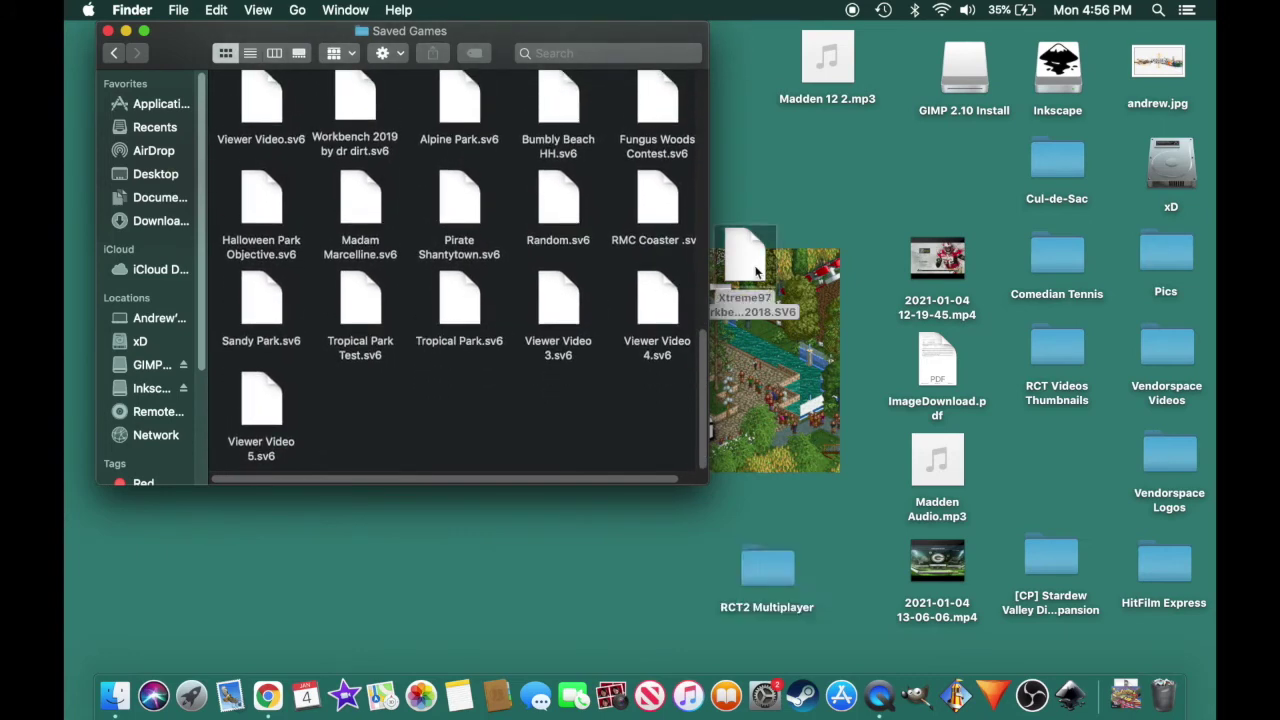
drag(757, 271, 362, 412)
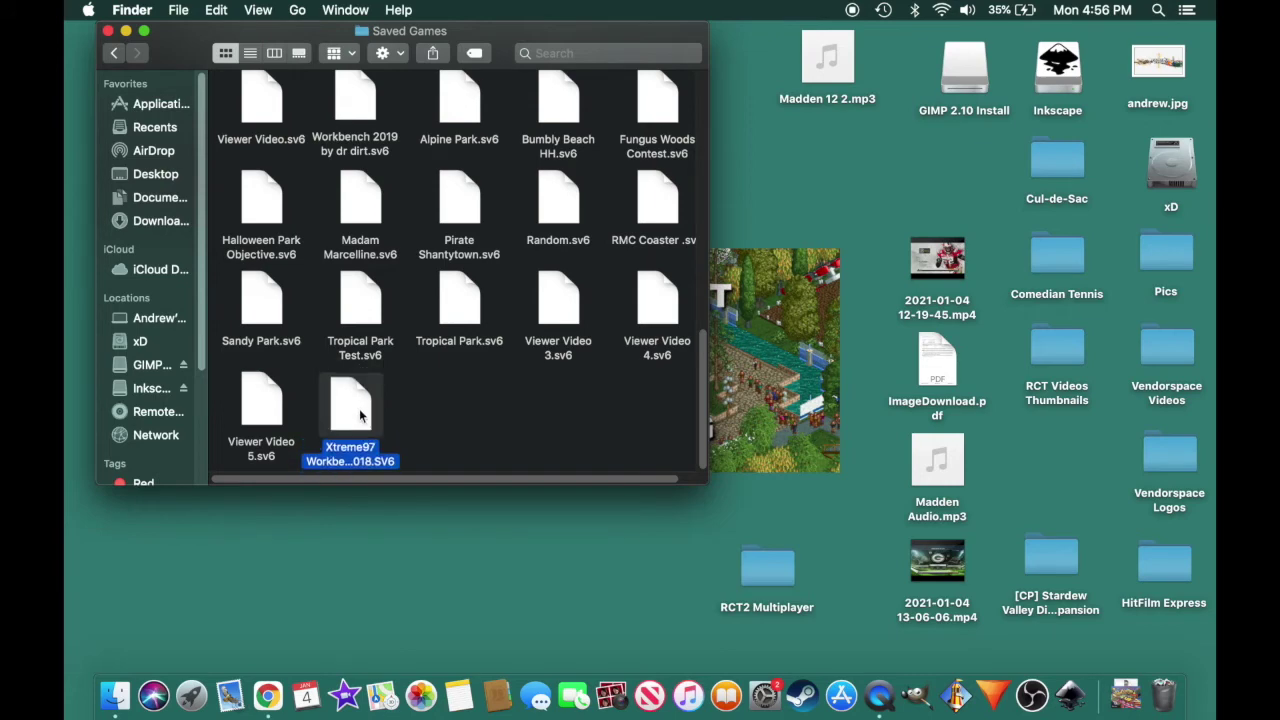
Step: Launch OpenRCT2 and close the Saved Games folder window
click(955, 695)
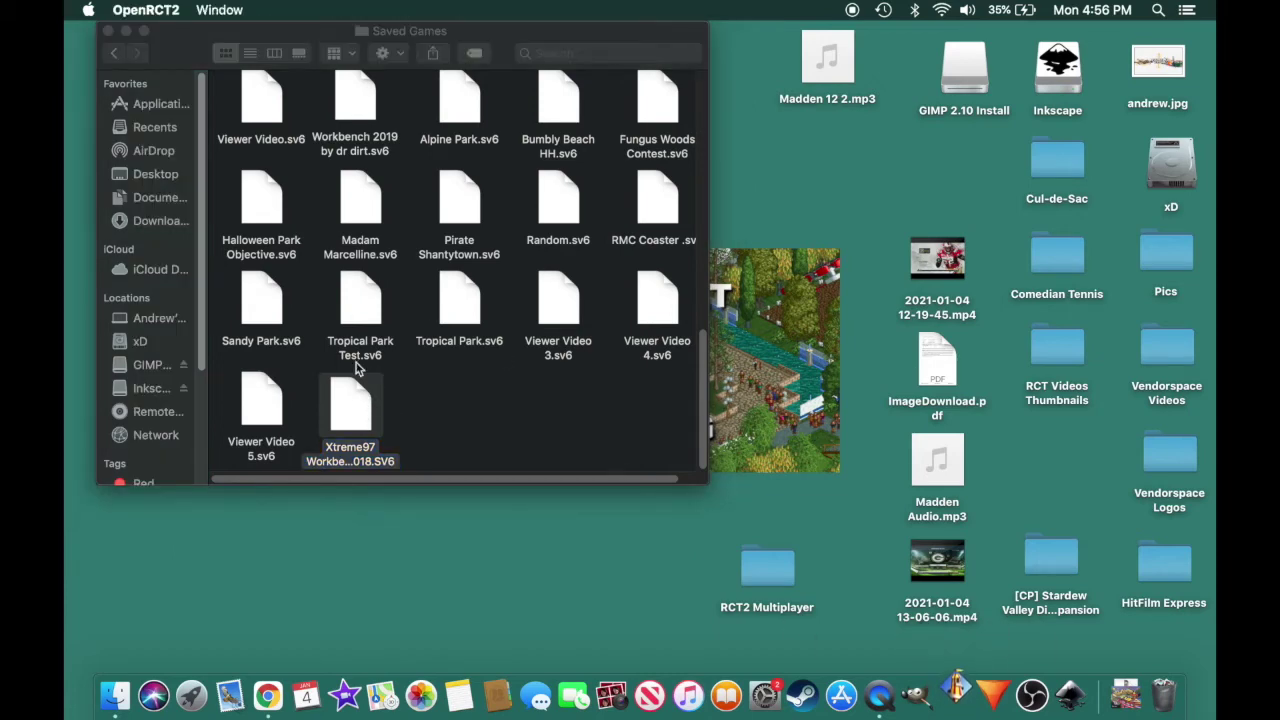
click(450, 385)
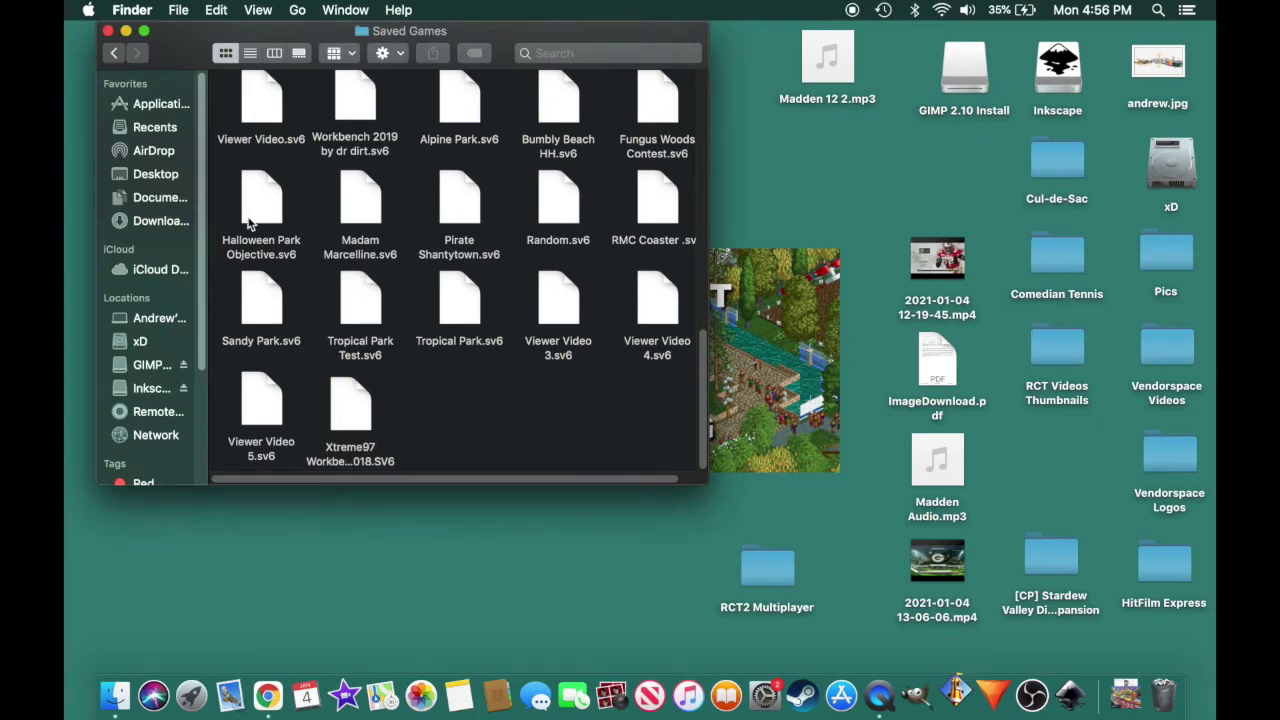
click(108, 33)
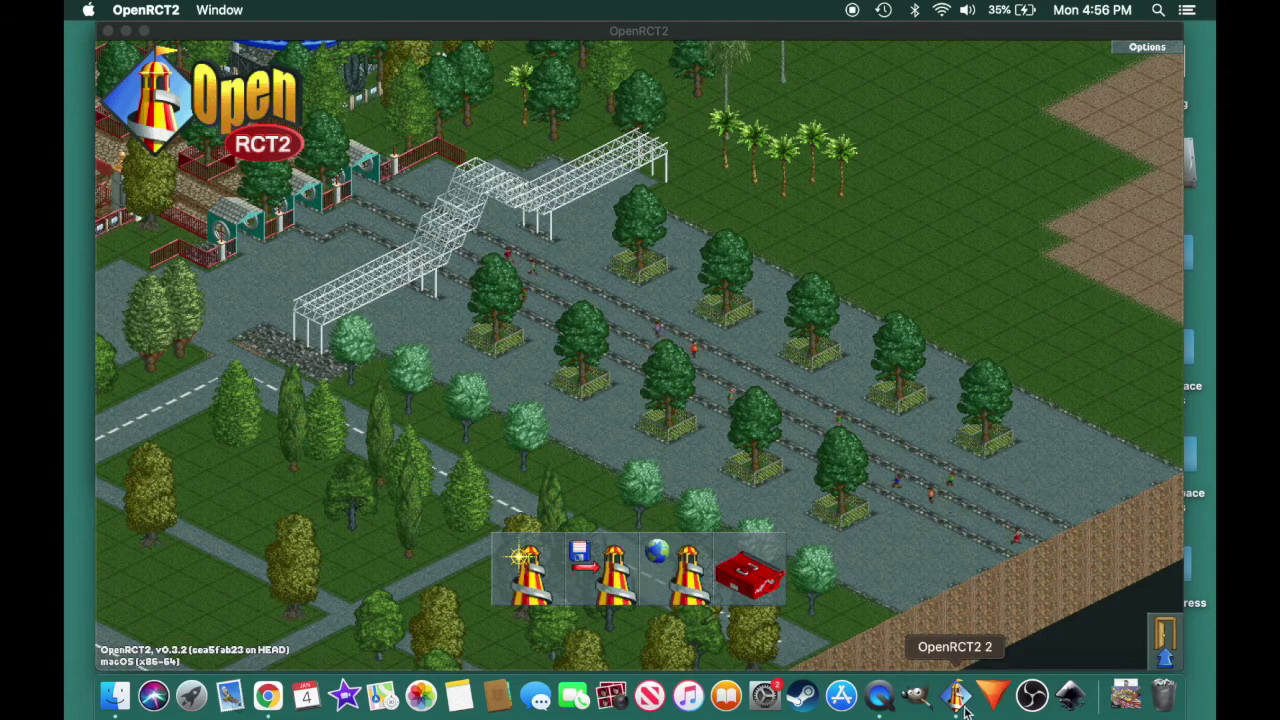
Step: Open the Load Game window and switch to the system file dialog
click(585, 560)
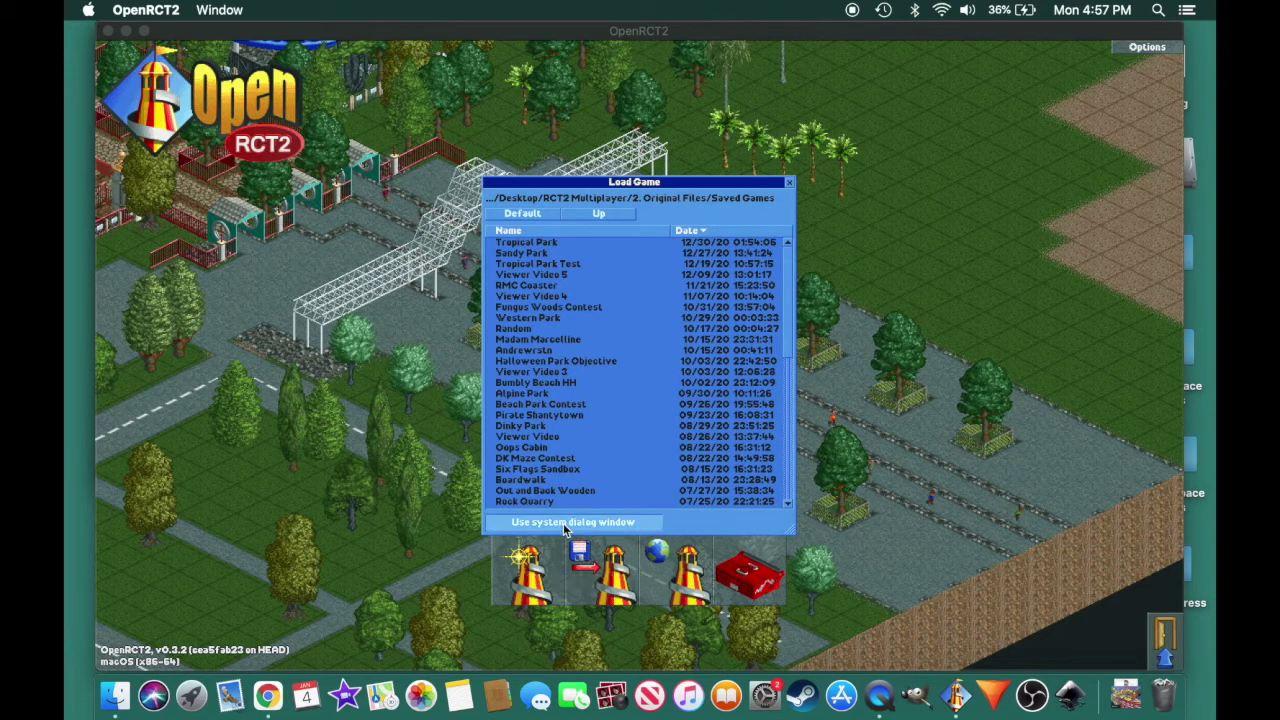
click(566, 522)
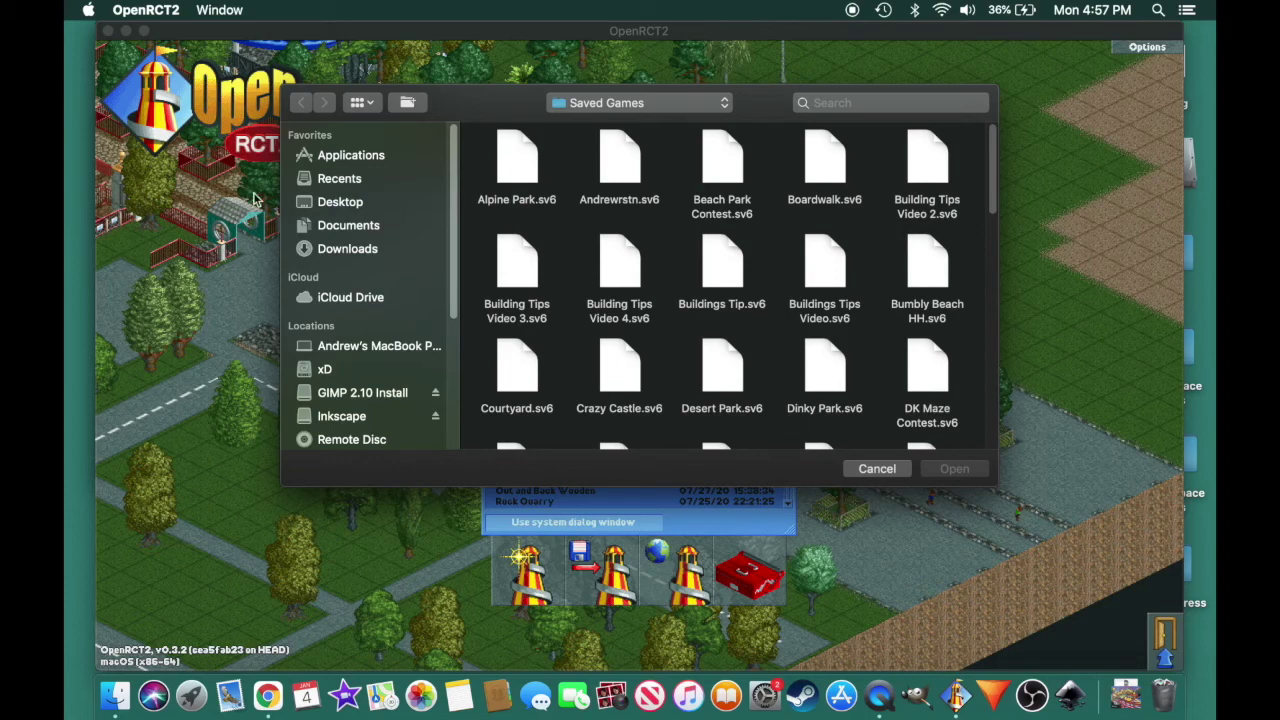
click(341, 252)
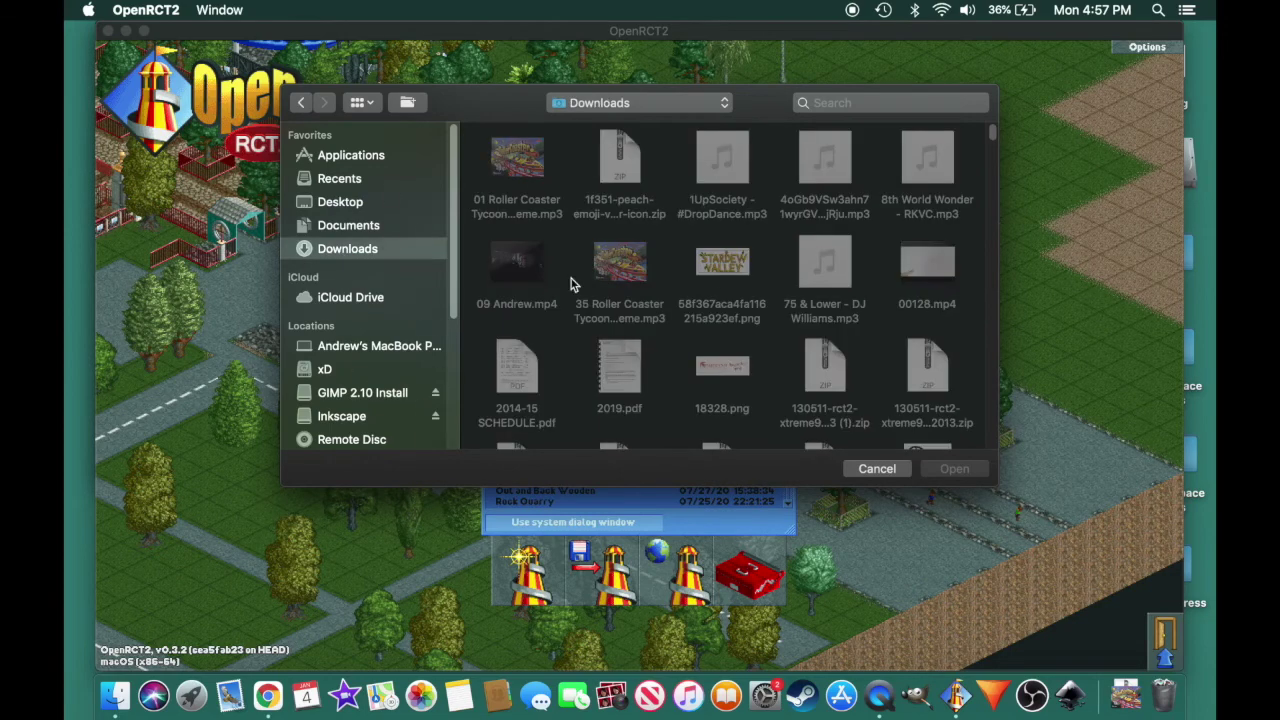
scroll(776, 283, down, 20)
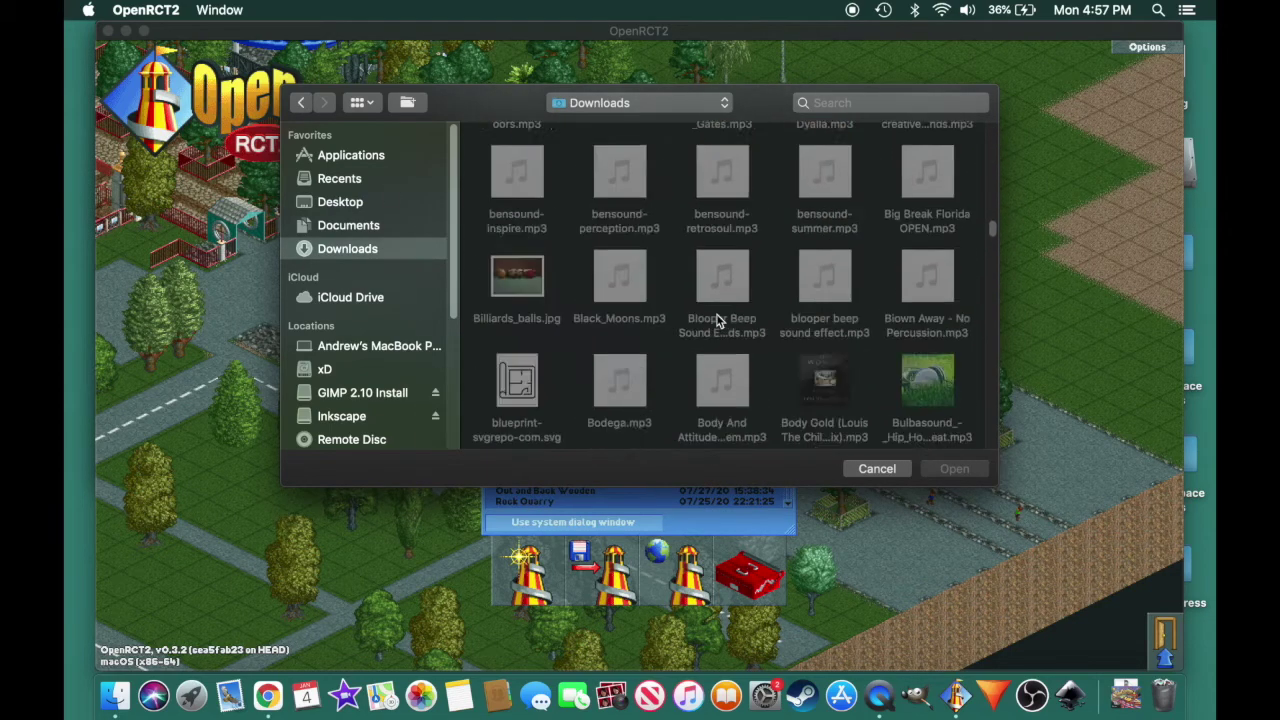
scroll(716, 320, down, 5)
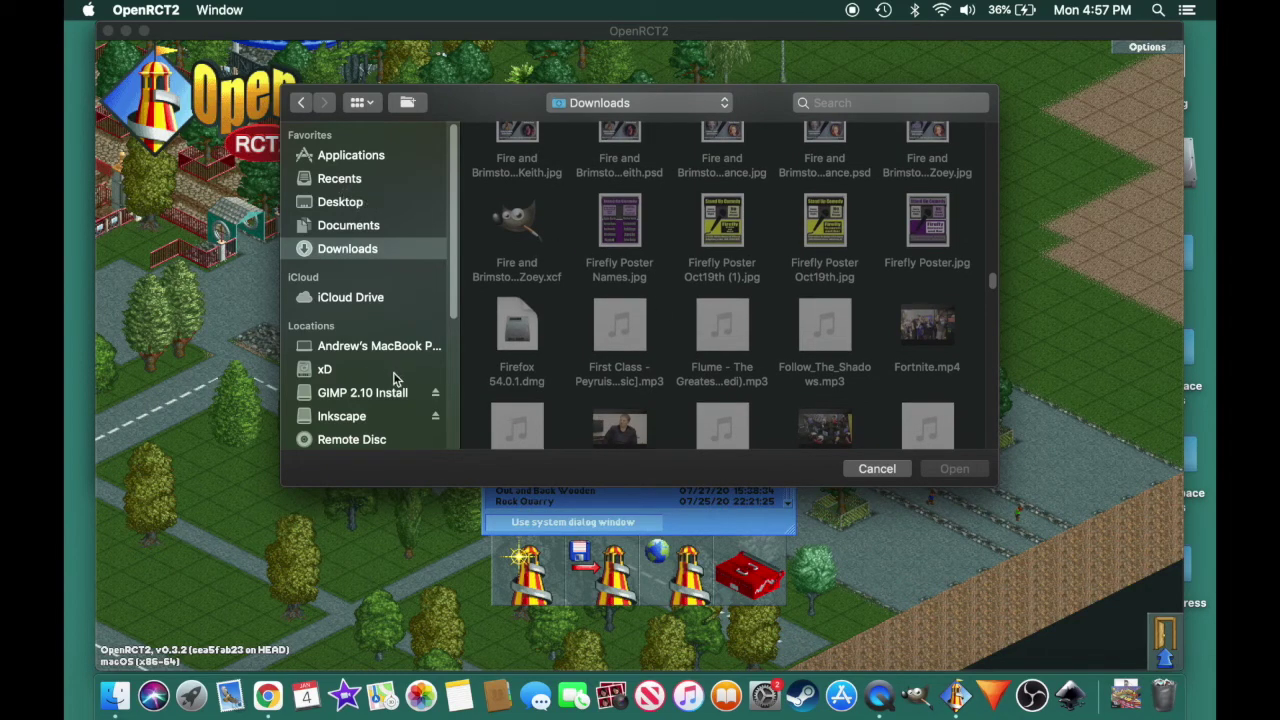
scroll(355, 352, down, 5)
scroll(352, 367, up, 5)
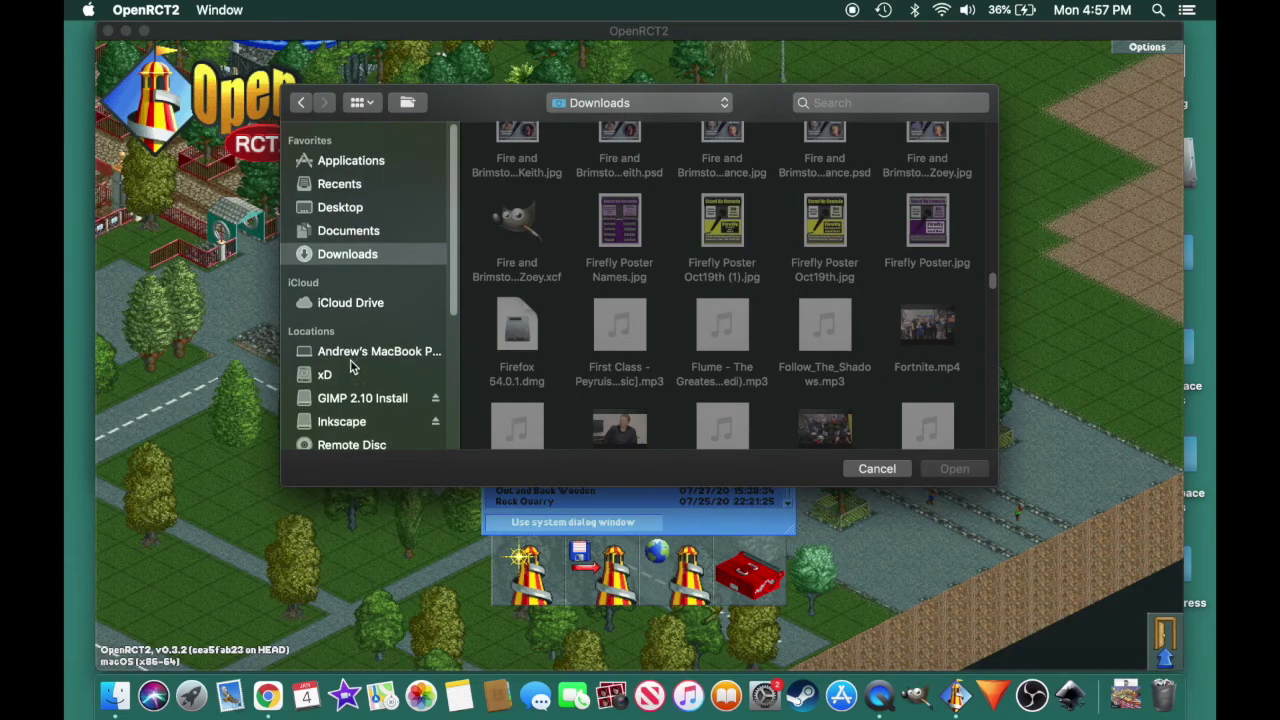
Step: Load the Xtreme97 Workbench 2018 SV6 save from Desktop > RCT2 Multiplayer > 2. Original Files > Saved Games
click(340, 202)
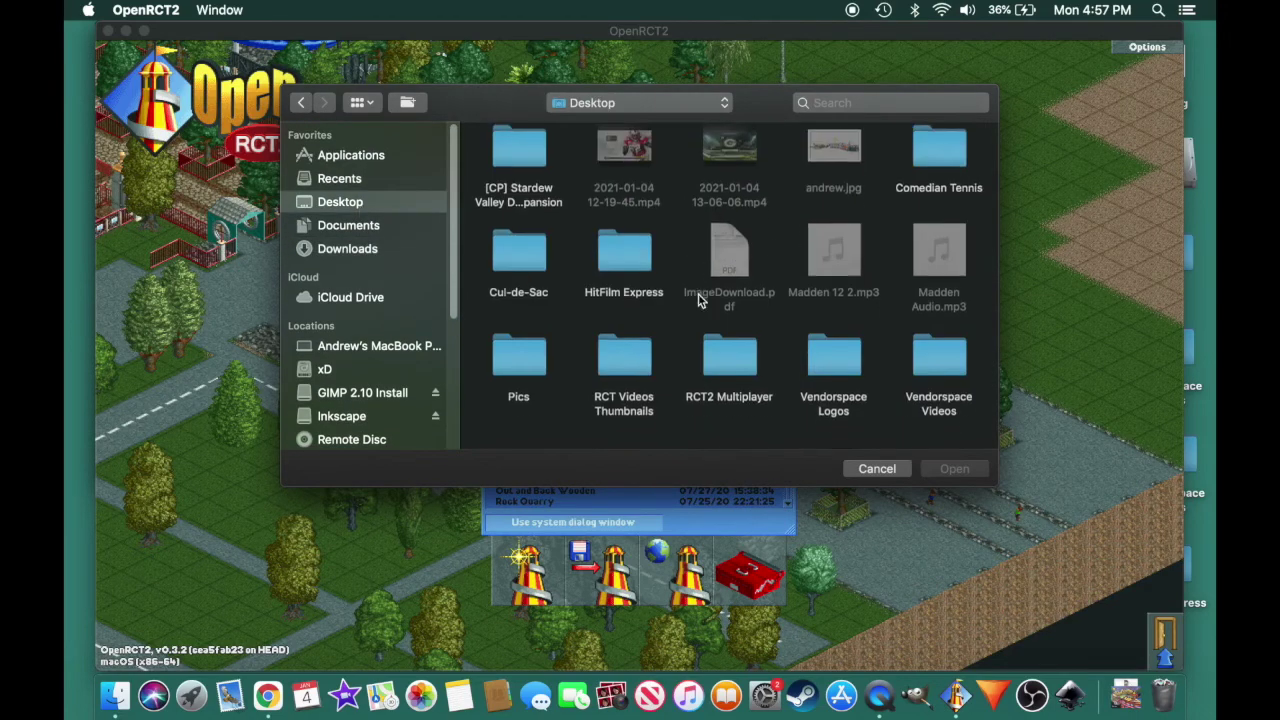
double_click(731, 367)
double_click(537, 180)
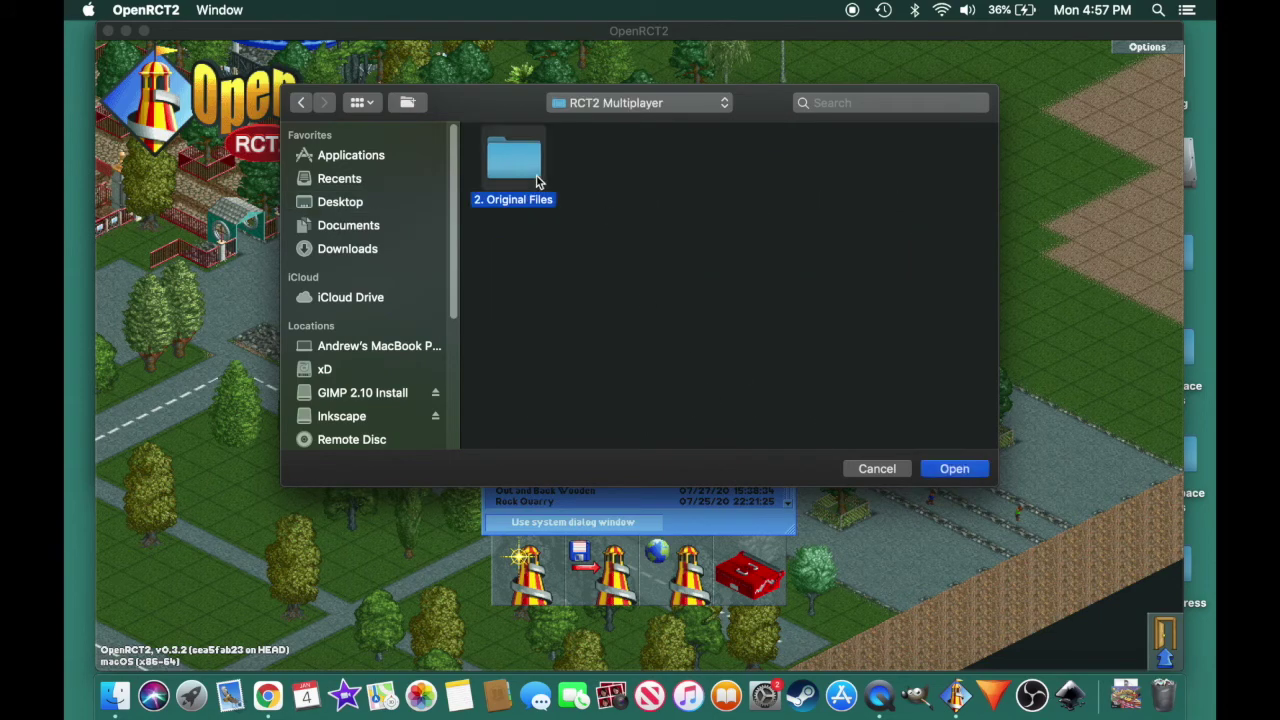
click(537, 181)
double_click(537, 180)
scroll(660, 365, down, 10)
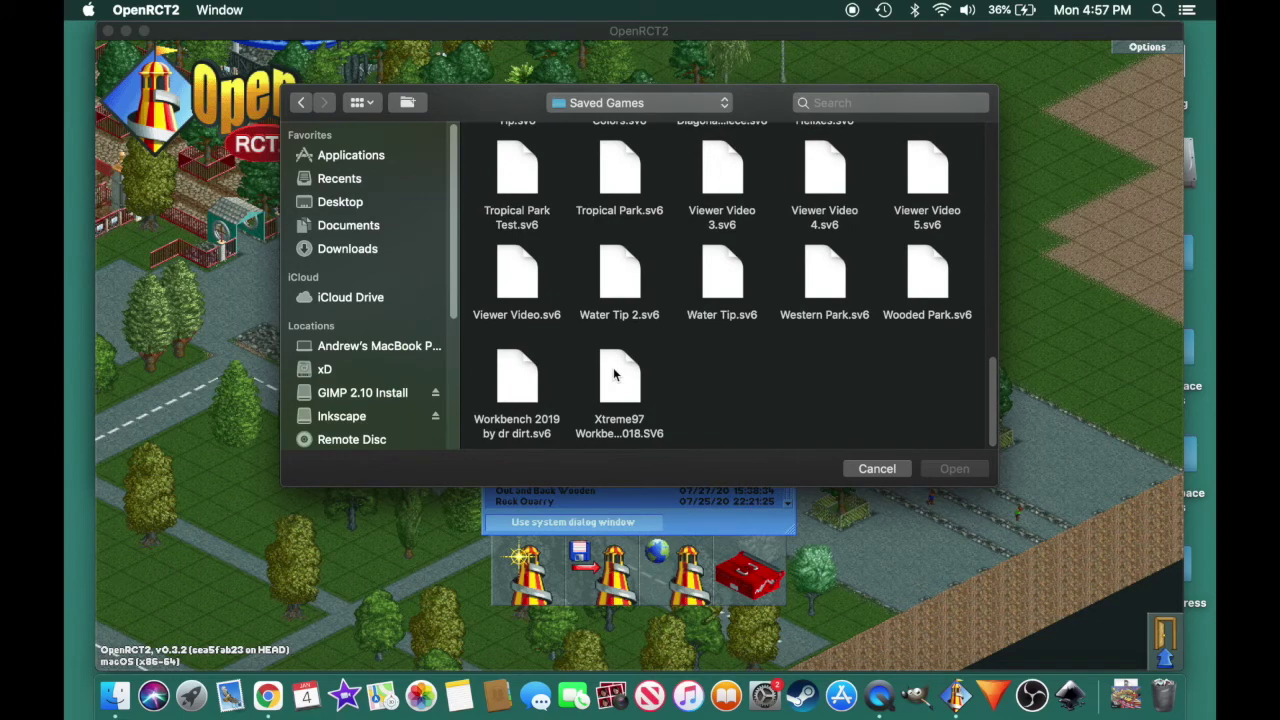
double_click(618, 378)
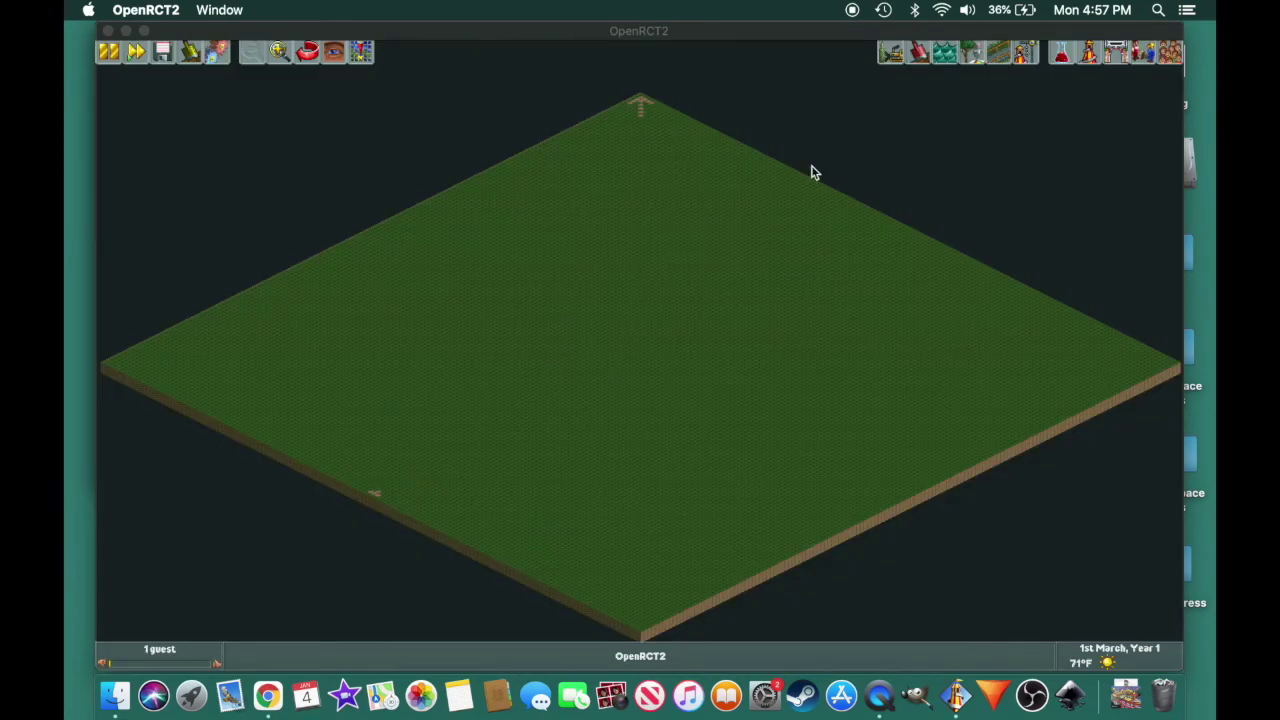
Step: Open the scenery window and look through the Xtreme97 Windows & Doors 2018, Xtreme97 Roofs 2018 and Walls and Roofs groups
click(968, 55)
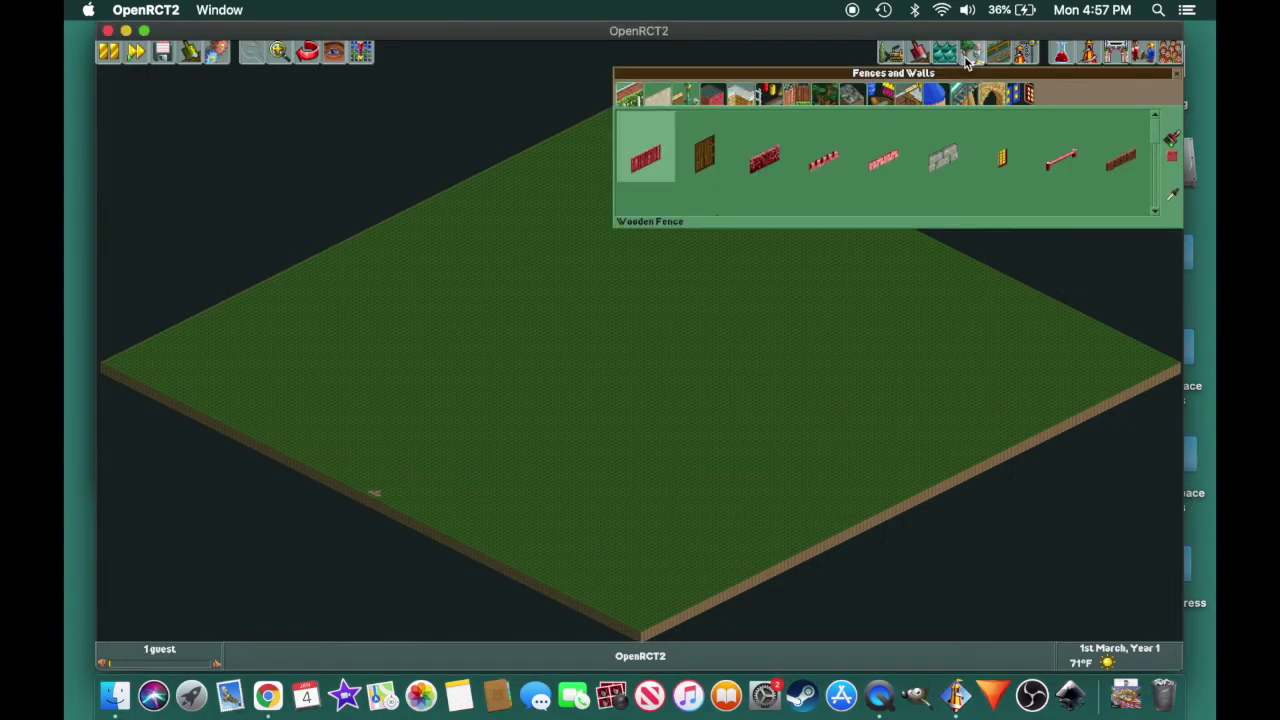
click(975, 97)
click(955, 97)
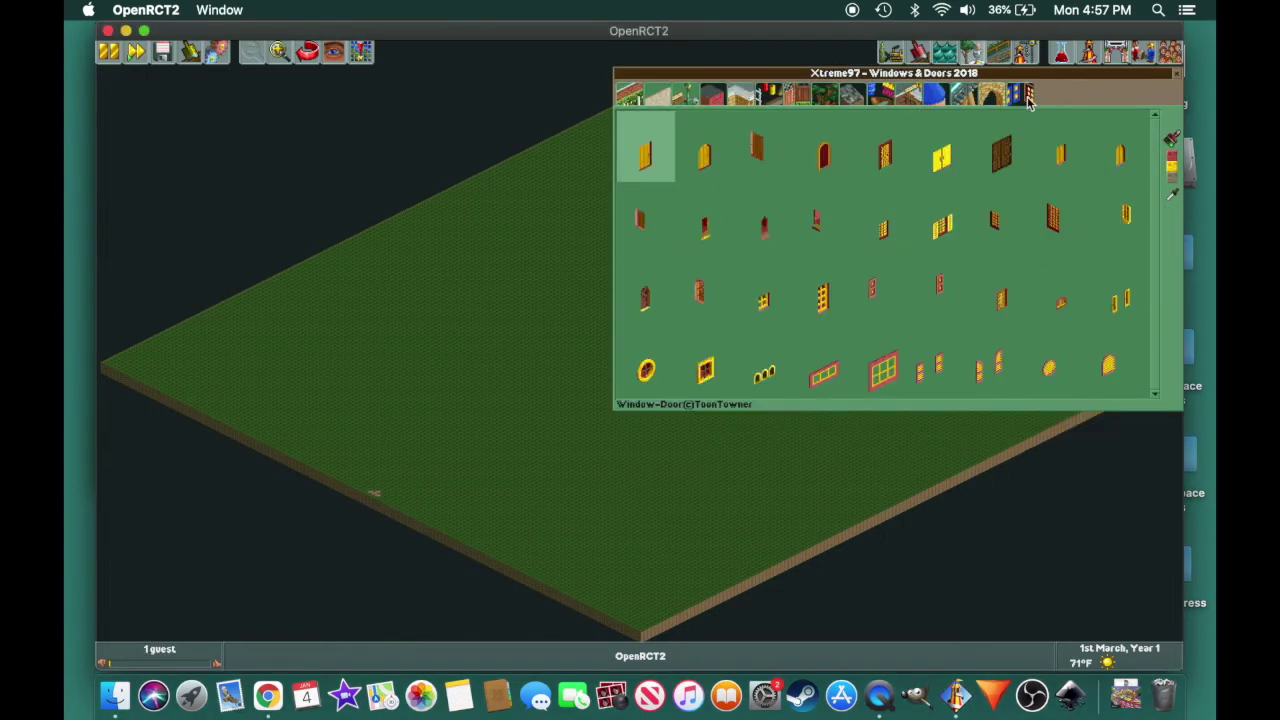
click(929, 97)
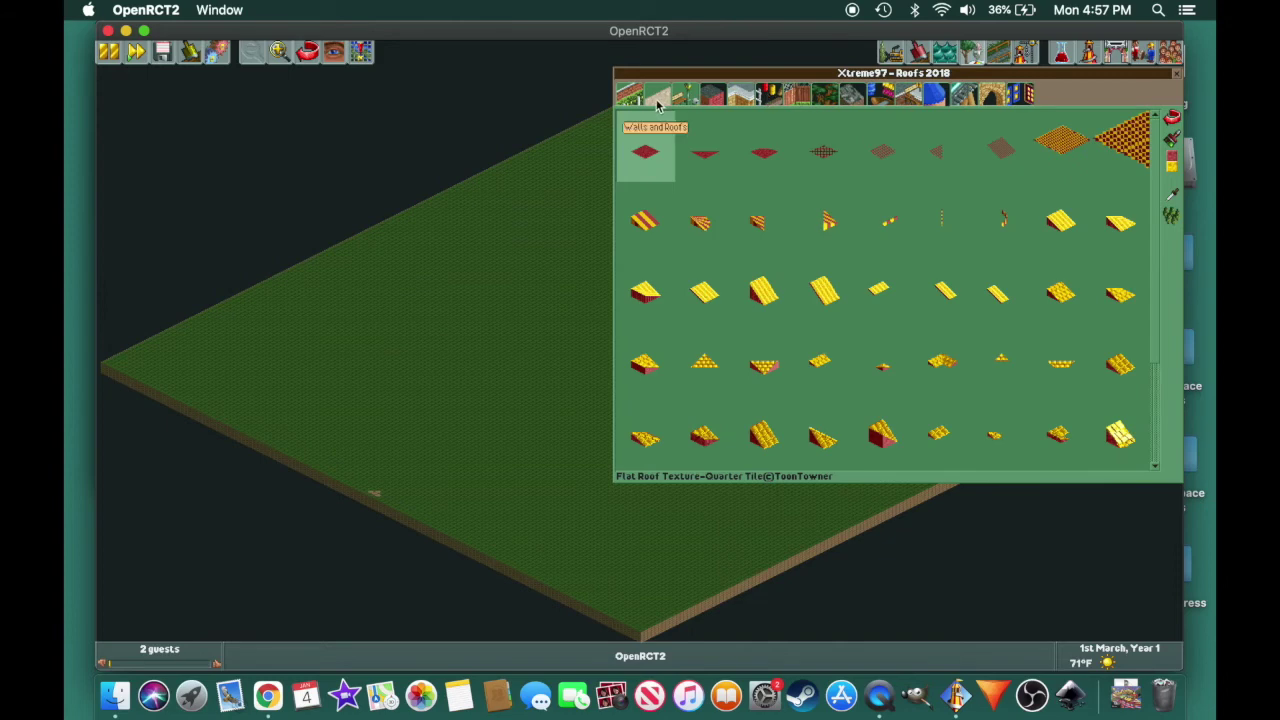
click(687, 95)
scroll(886, 271, down, 5)
scroll(886, 271, up, 5)
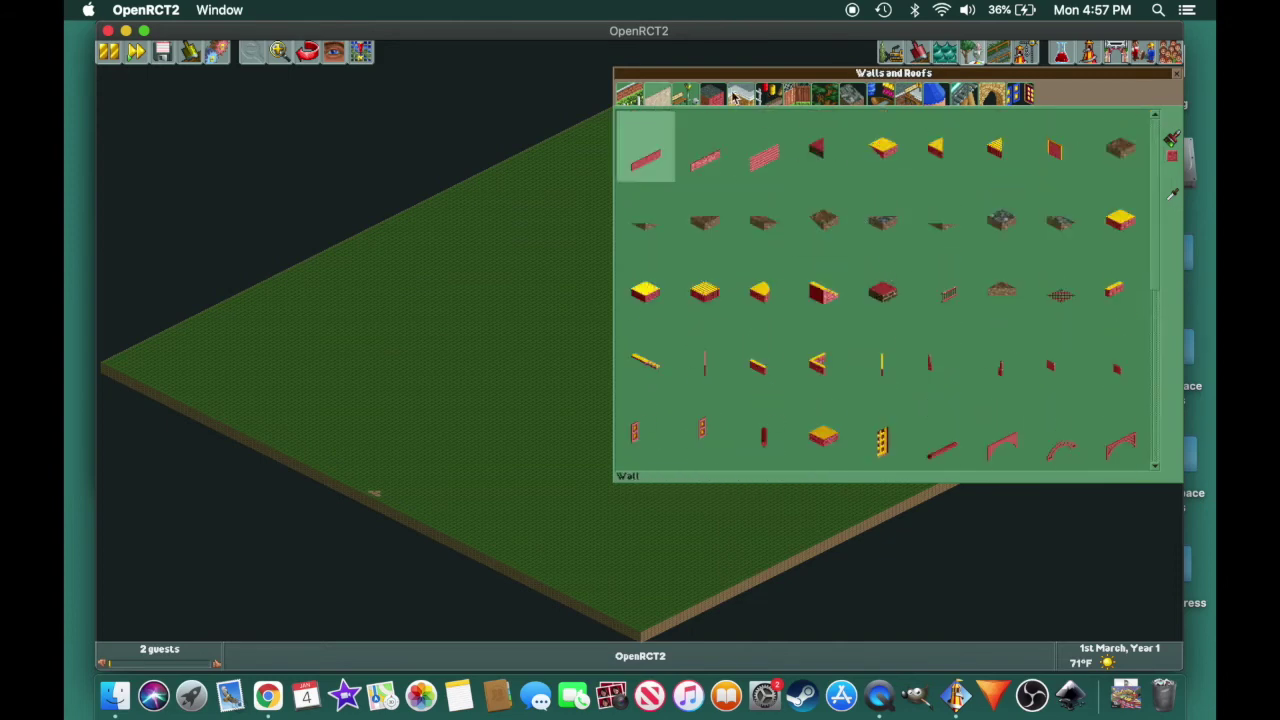
Step: Examine the Xtreme97 Foliage & Trees 2018, Road & Path 2018 and Roofs 2018 scenery groups and close the scenery window
click(738, 95)
click(825, 97)
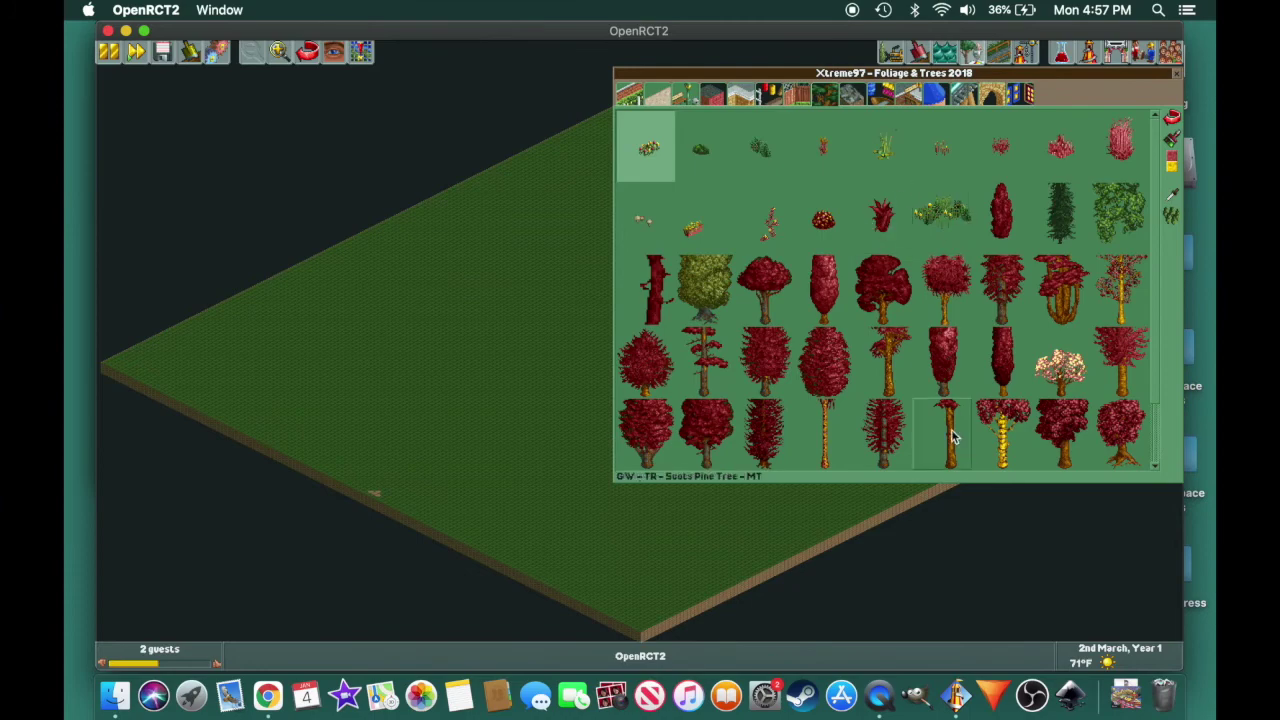
scroll(951, 429, down, 1)
scroll(951, 429, up, 1)
click(910, 95)
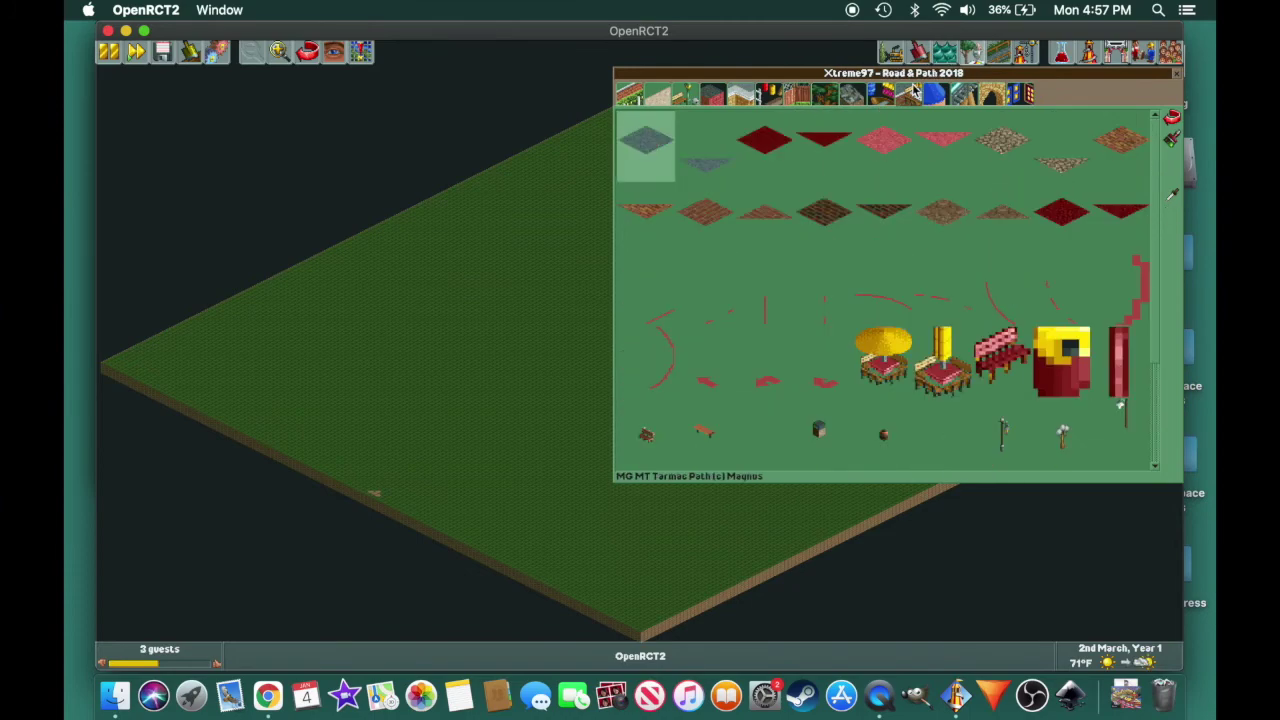
scroll(963, 240, down, 3)
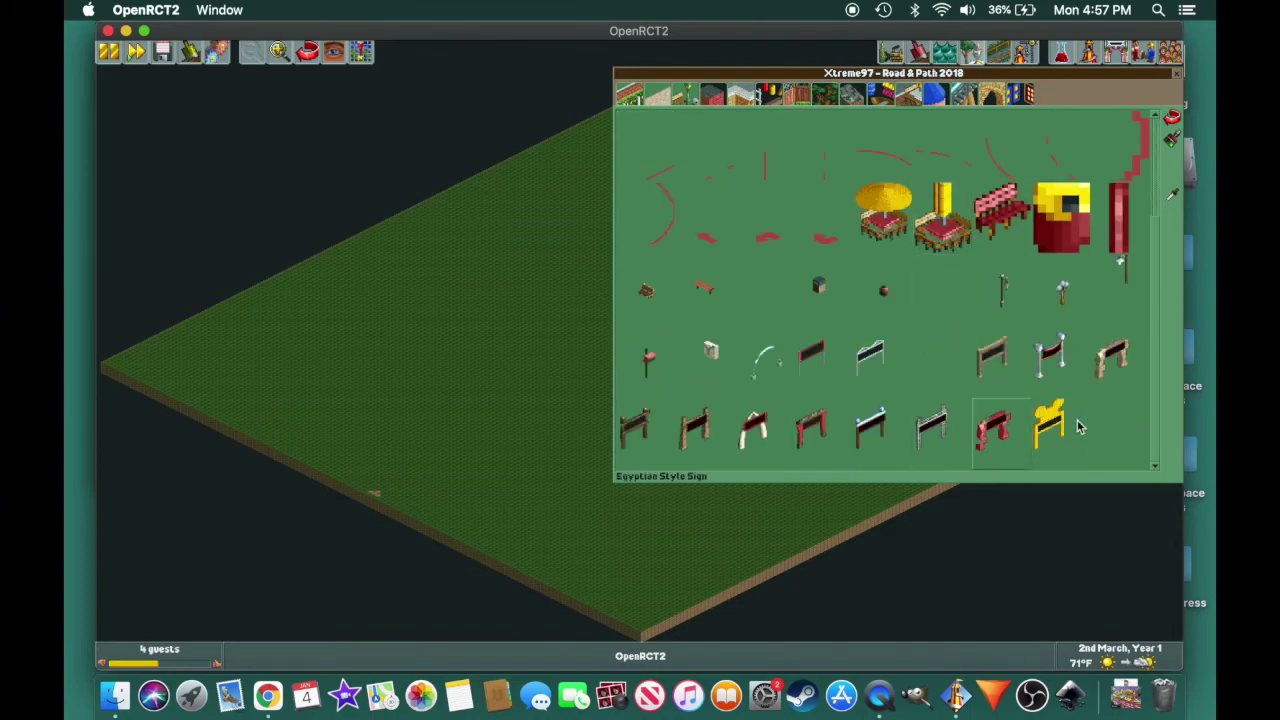
click(910, 95)
click(943, 102)
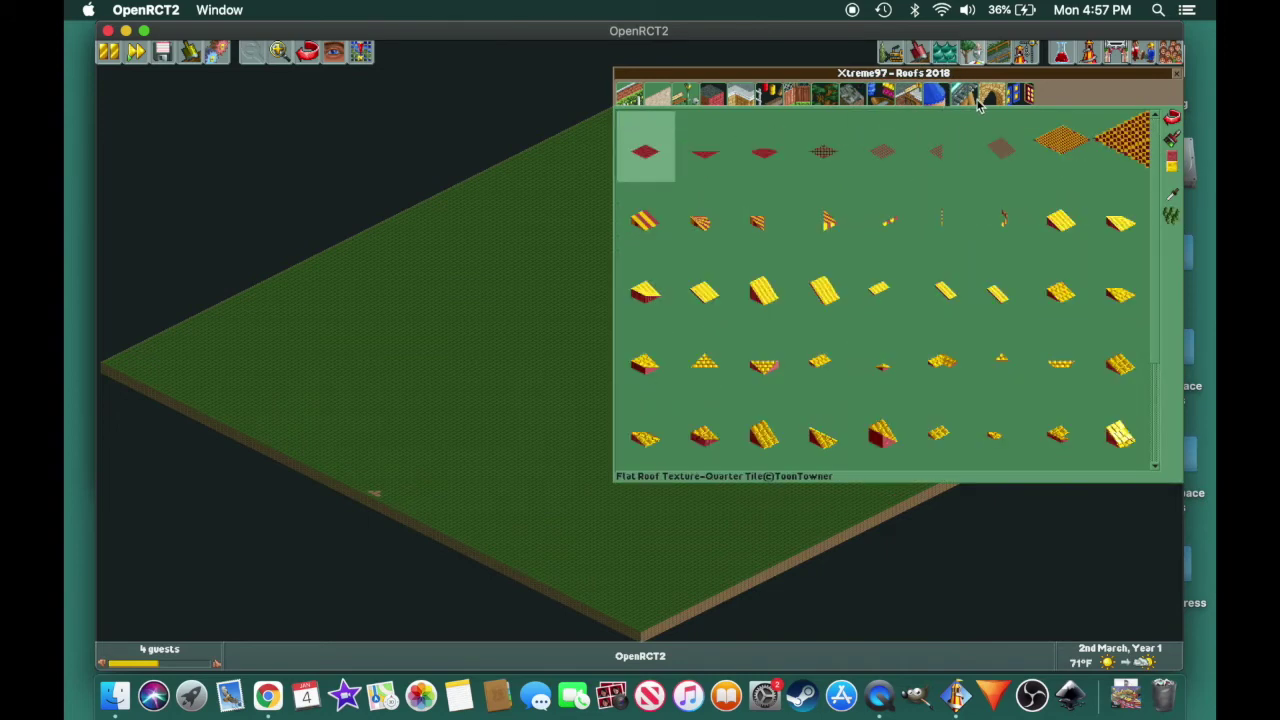
click(980, 104)
click(1176, 74)
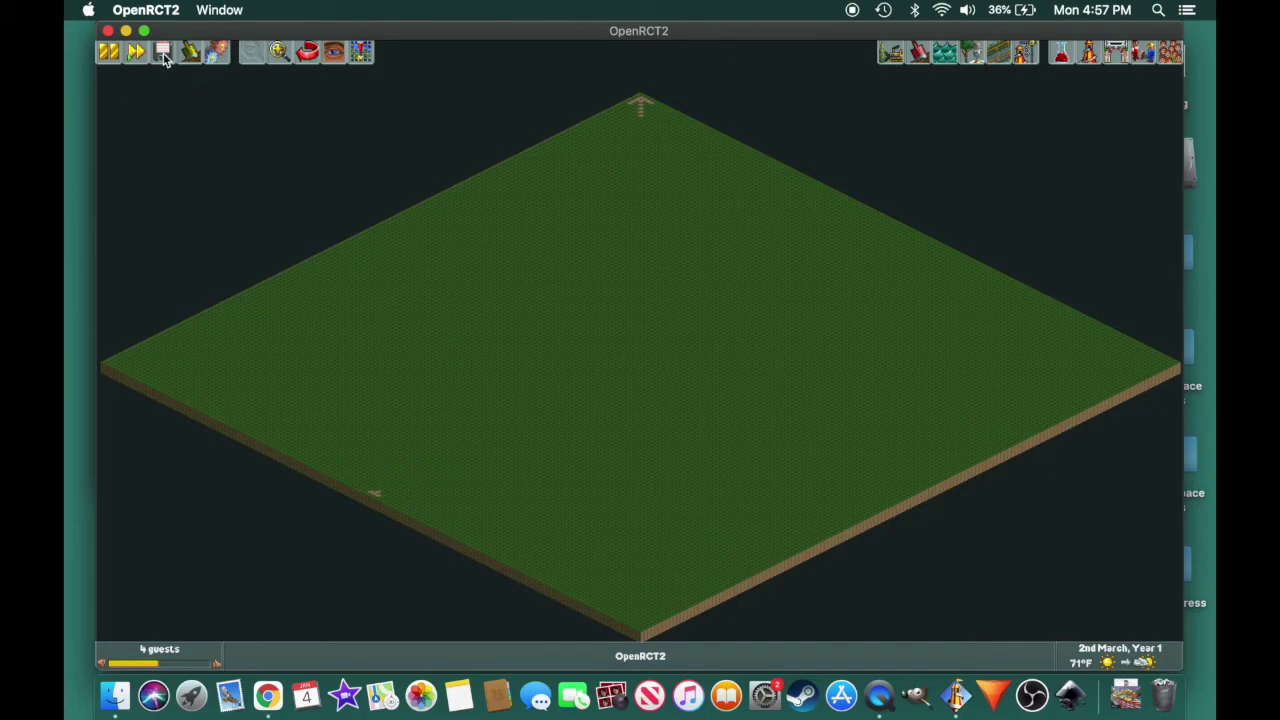
Step: Quit to the main menu, start a new game with the Desert 40x40 scenario and dismiss its objective window
click(165, 55)
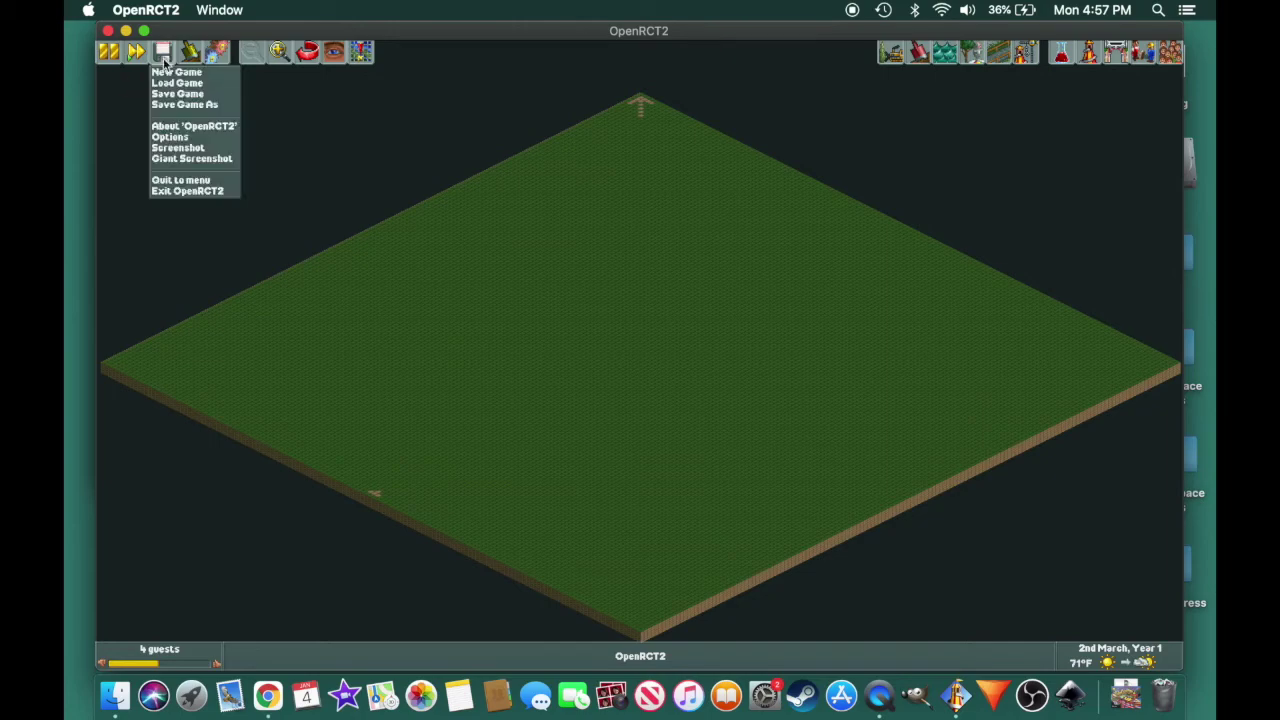
click(164, 182)
click(528, 575)
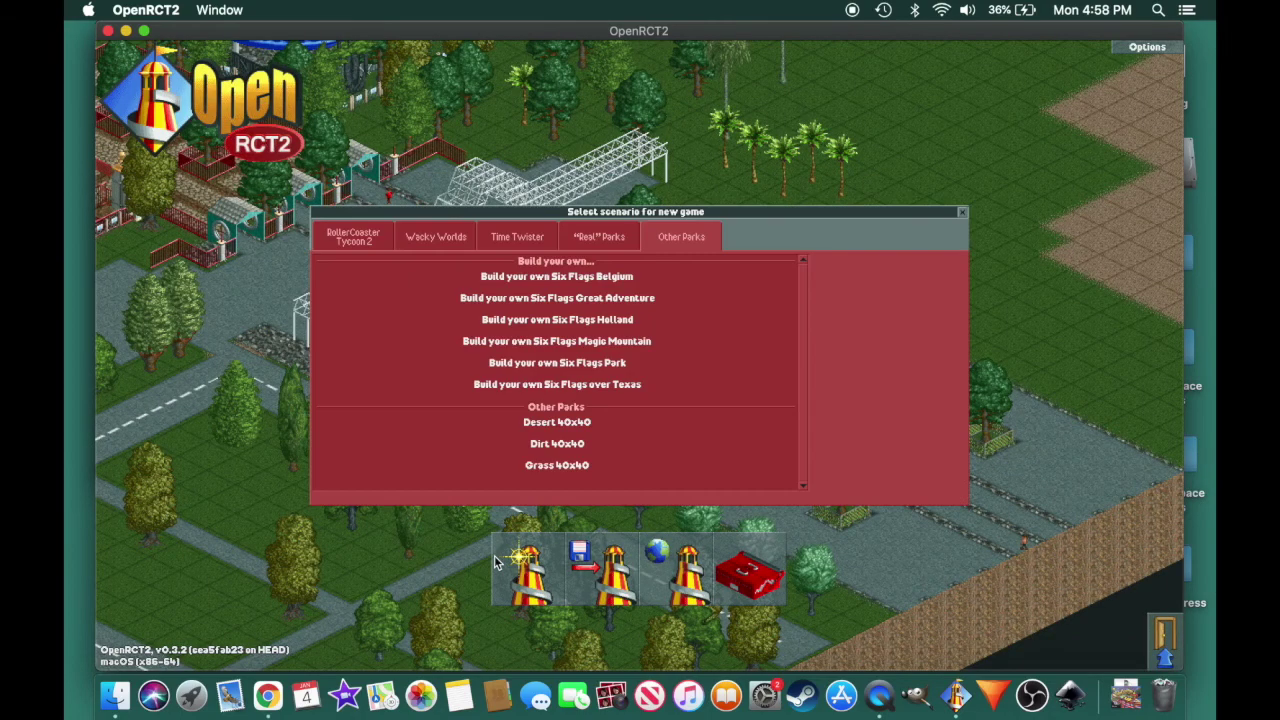
click(572, 424)
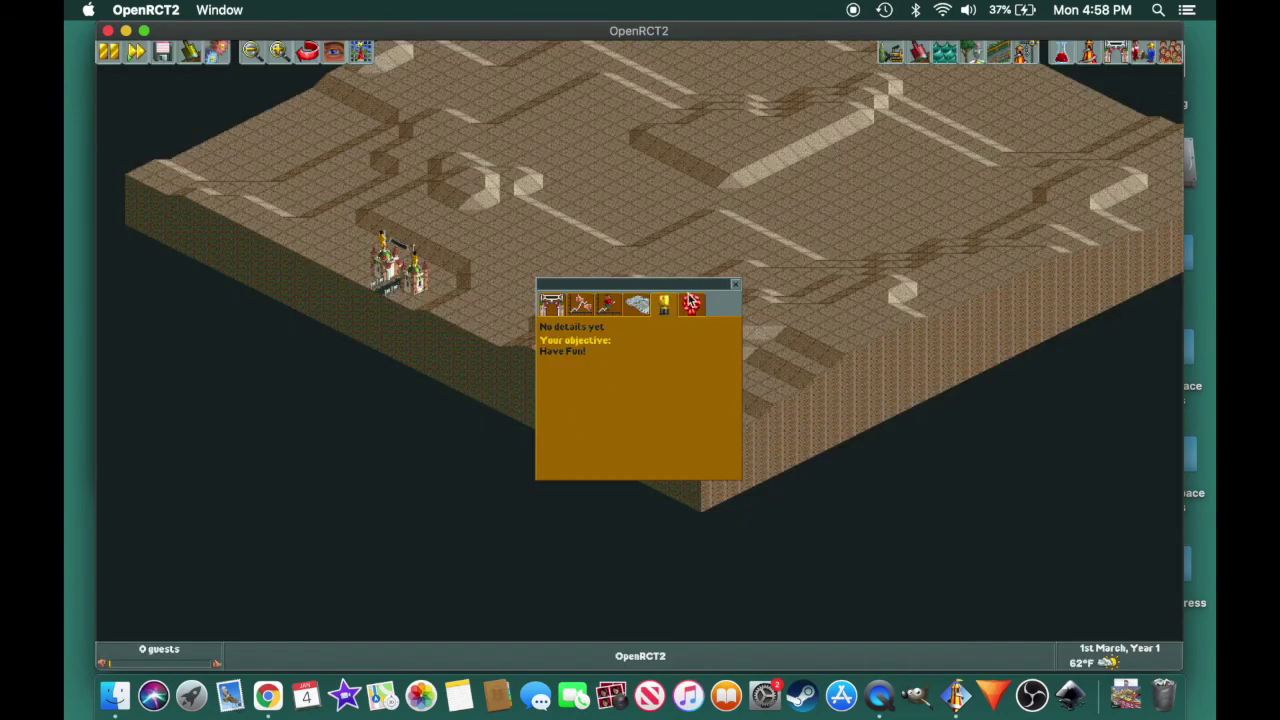
click(734, 284)
scroll(732, 286, up, 2)
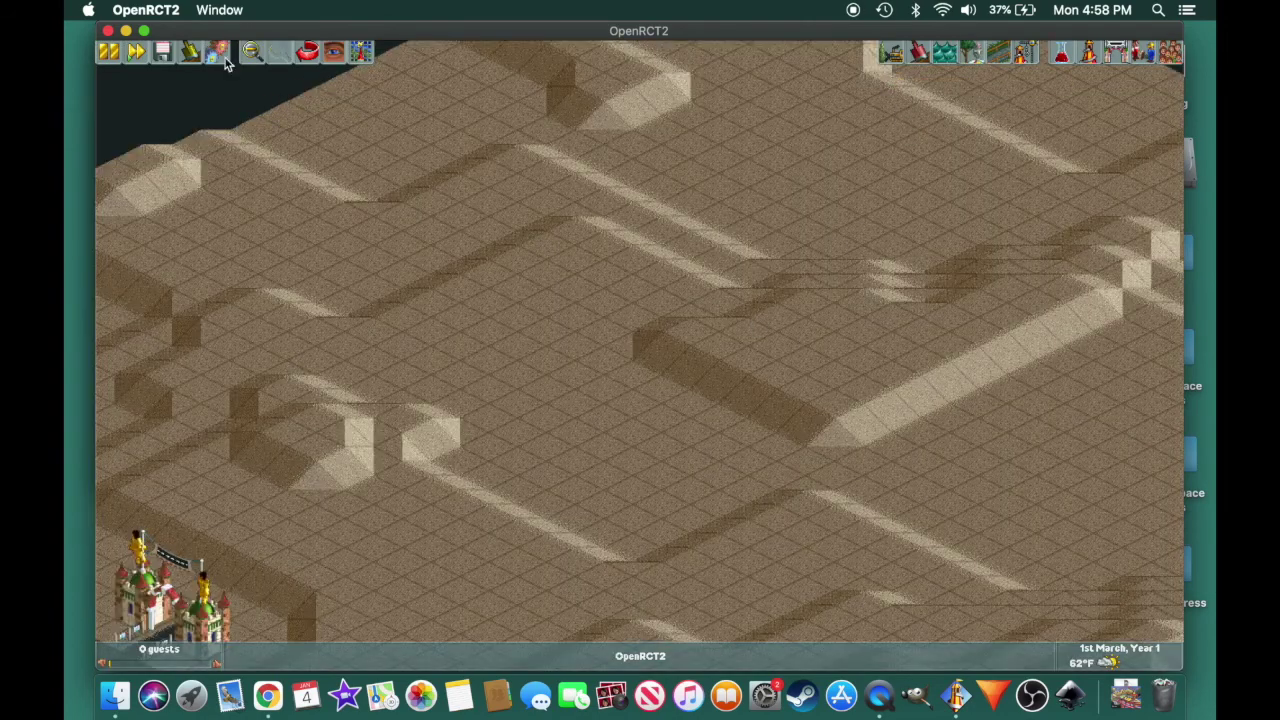
Step: Open the scenery groups in Object Selection and look through the Xtreme97 2013 and 2018 groups
click(190, 52)
click(220, 94)
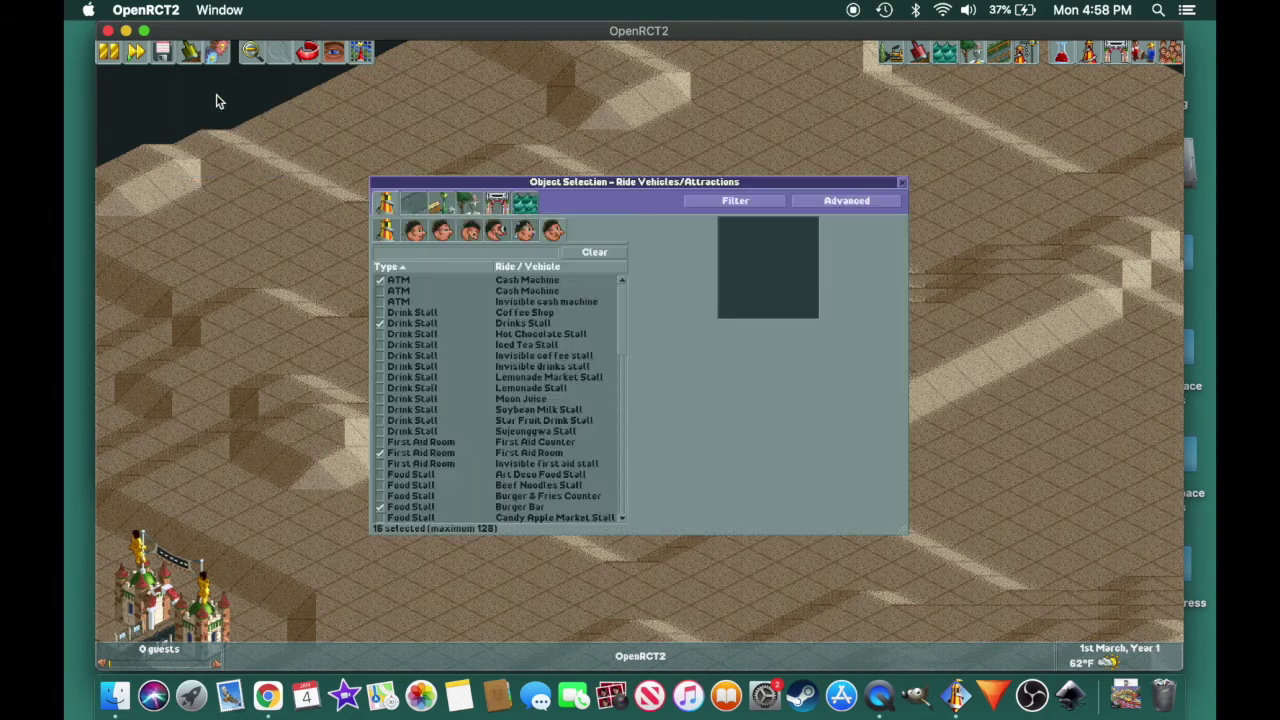
click(466, 204)
scroll(454, 317, down, 10)
scroll(449, 333, up, 3)
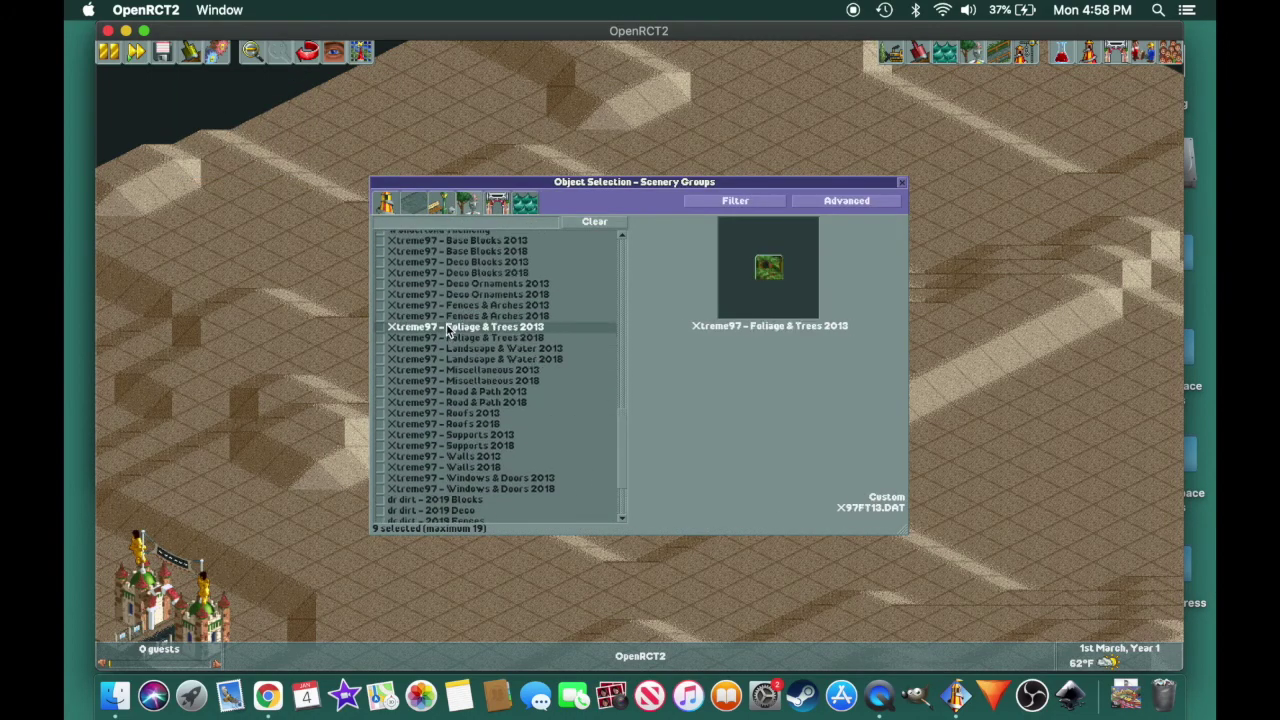
scroll(451, 290, up, 3)
scroll(458, 440, down, 1)
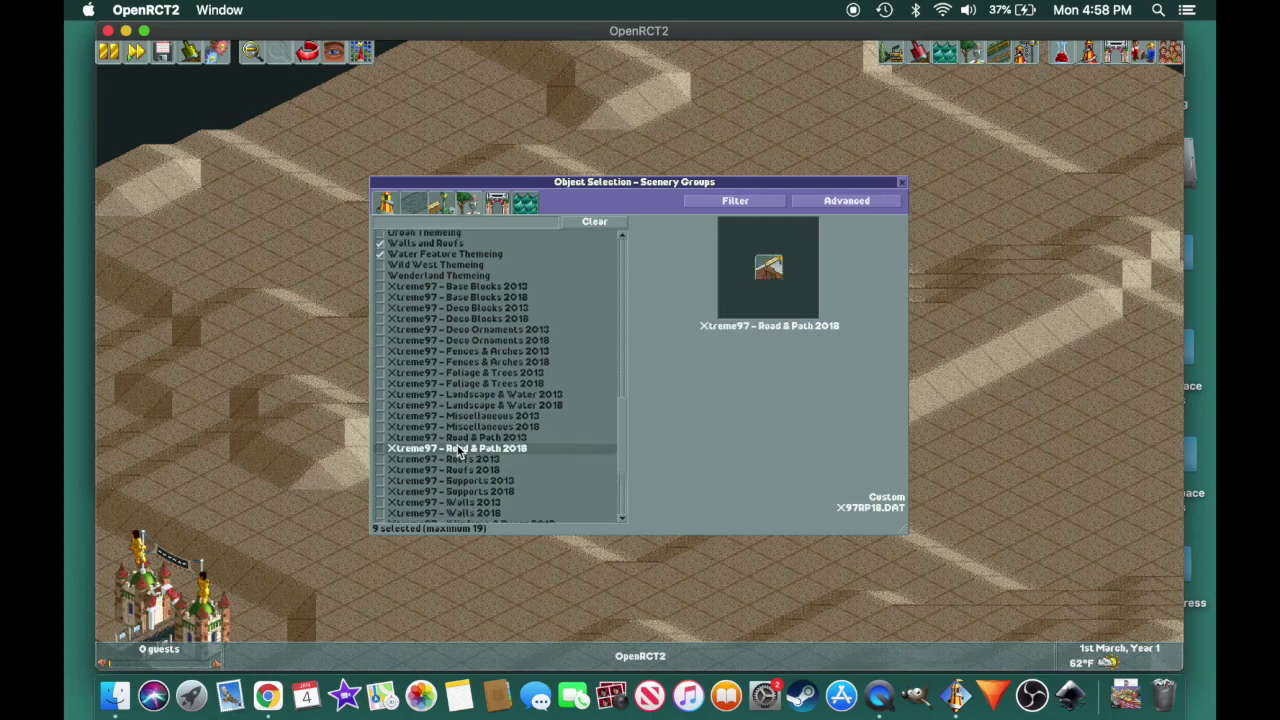
scroll(458, 452, down, 3)
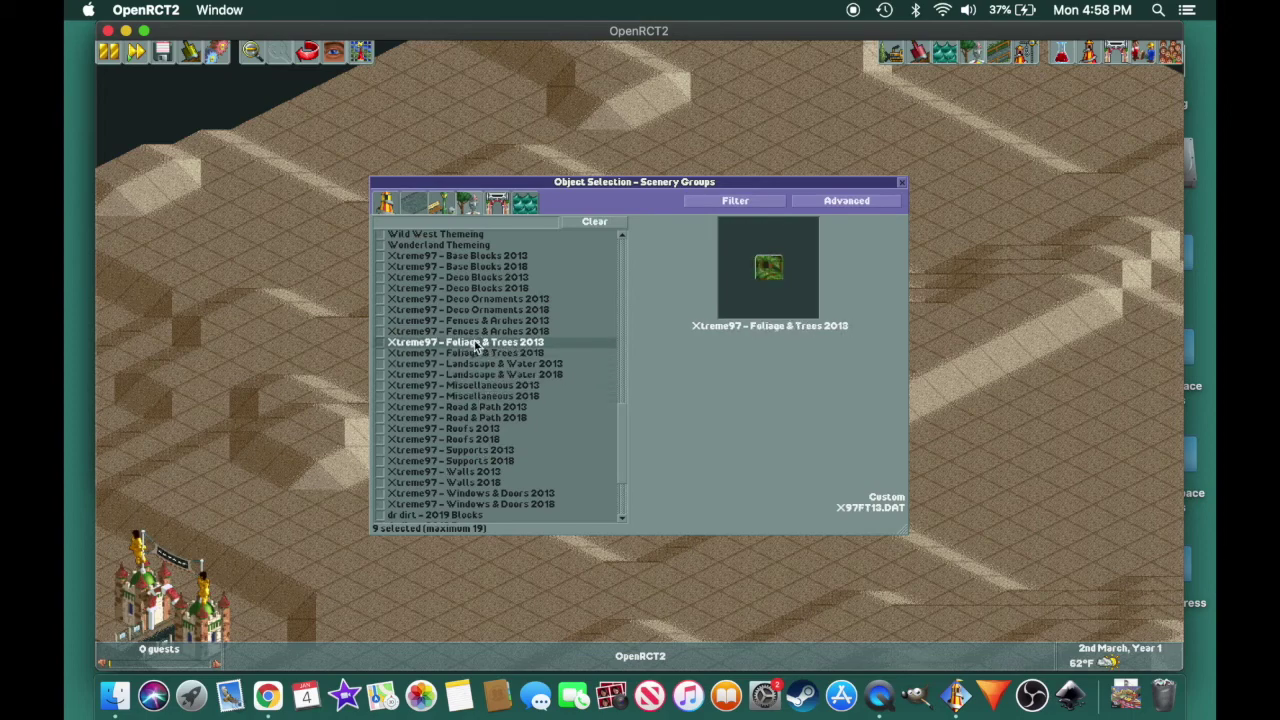
Step: Review the MK98, dr dirt 2019 and Xtreme97 scenery groups in the list and close the Object Selection window
scroll(474, 342, up, 10)
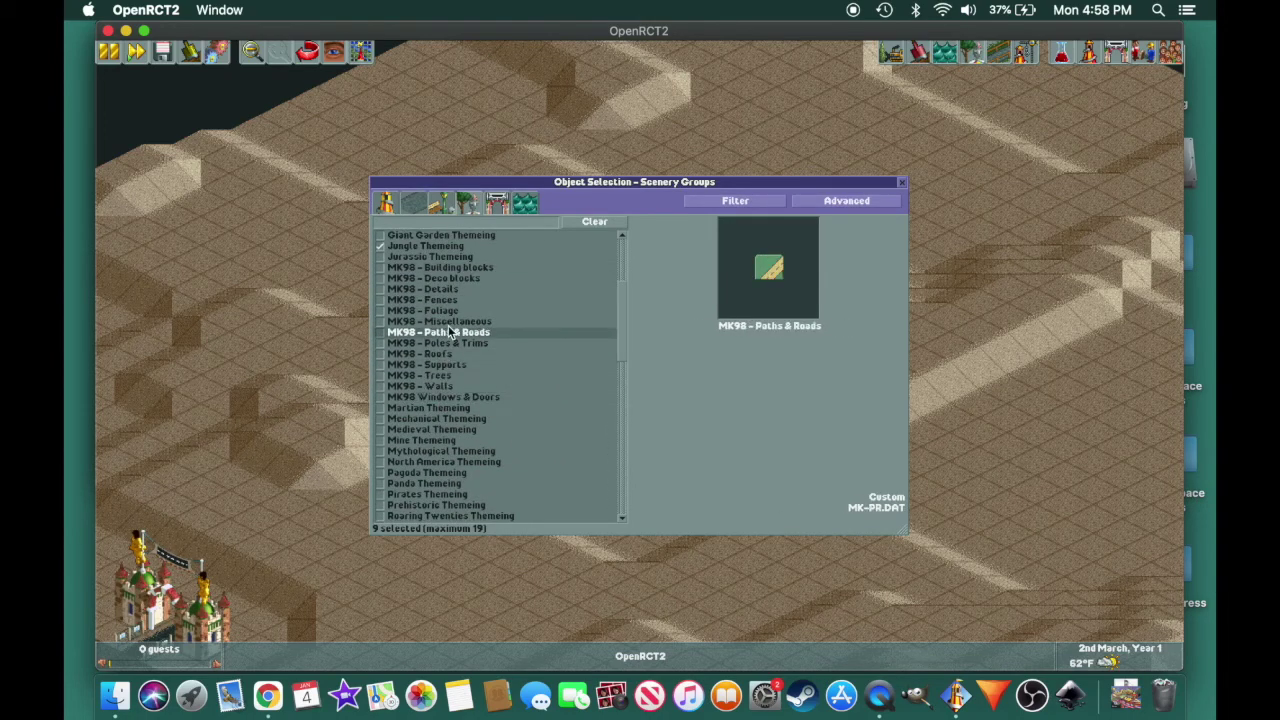
scroll(436, 392, down, 12)
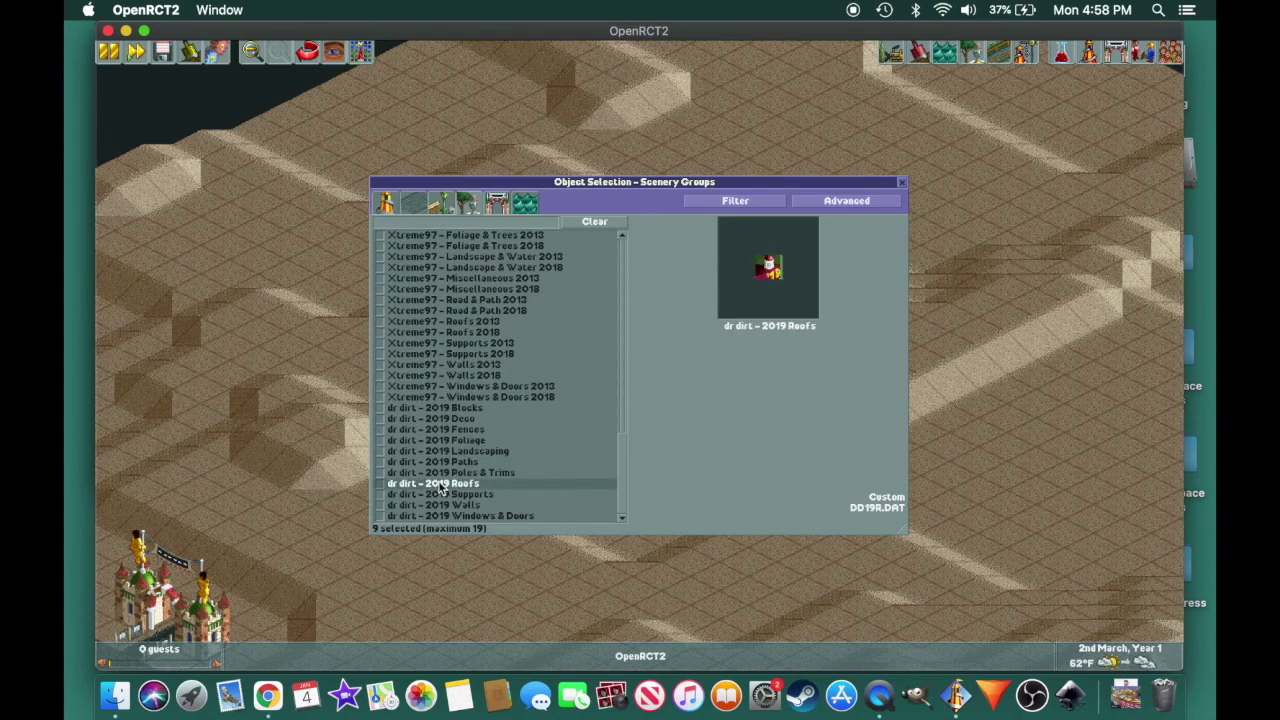
scroll(436, 415, up, 9)
scroll(438, 405, up, 3)
scroll(443, 404, down, 11)
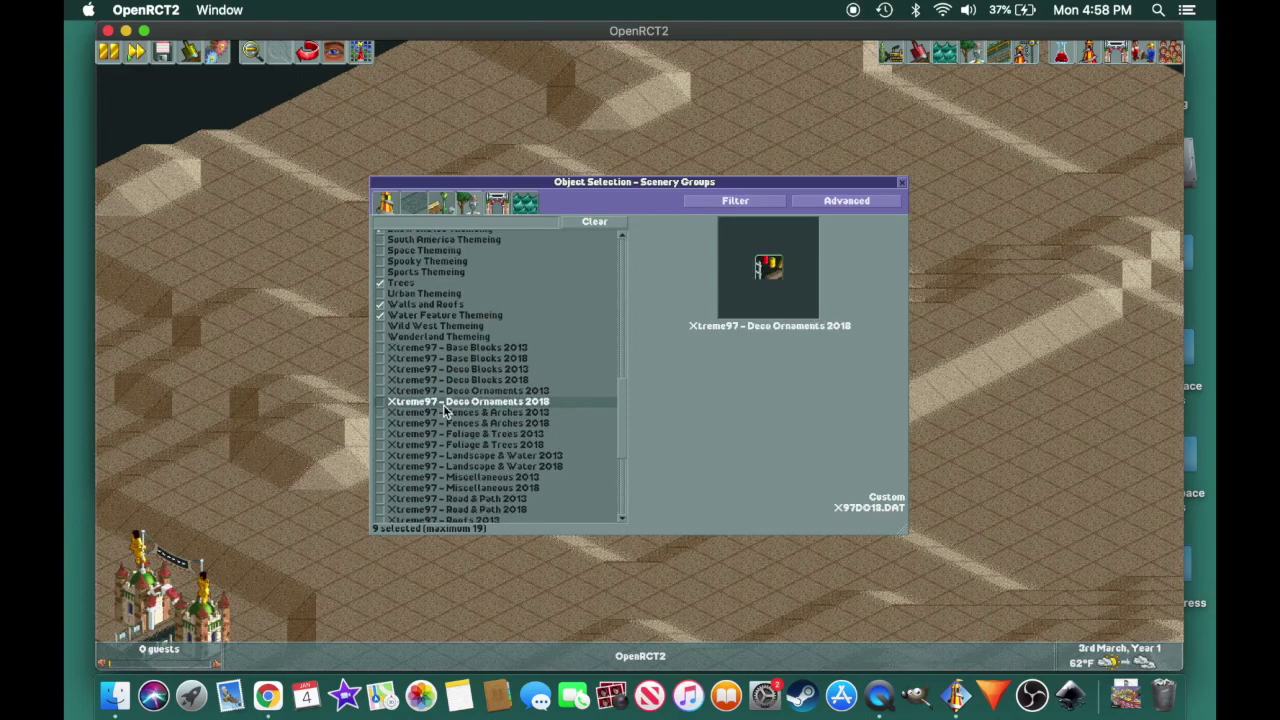
scroll(456, 392, down, 8)
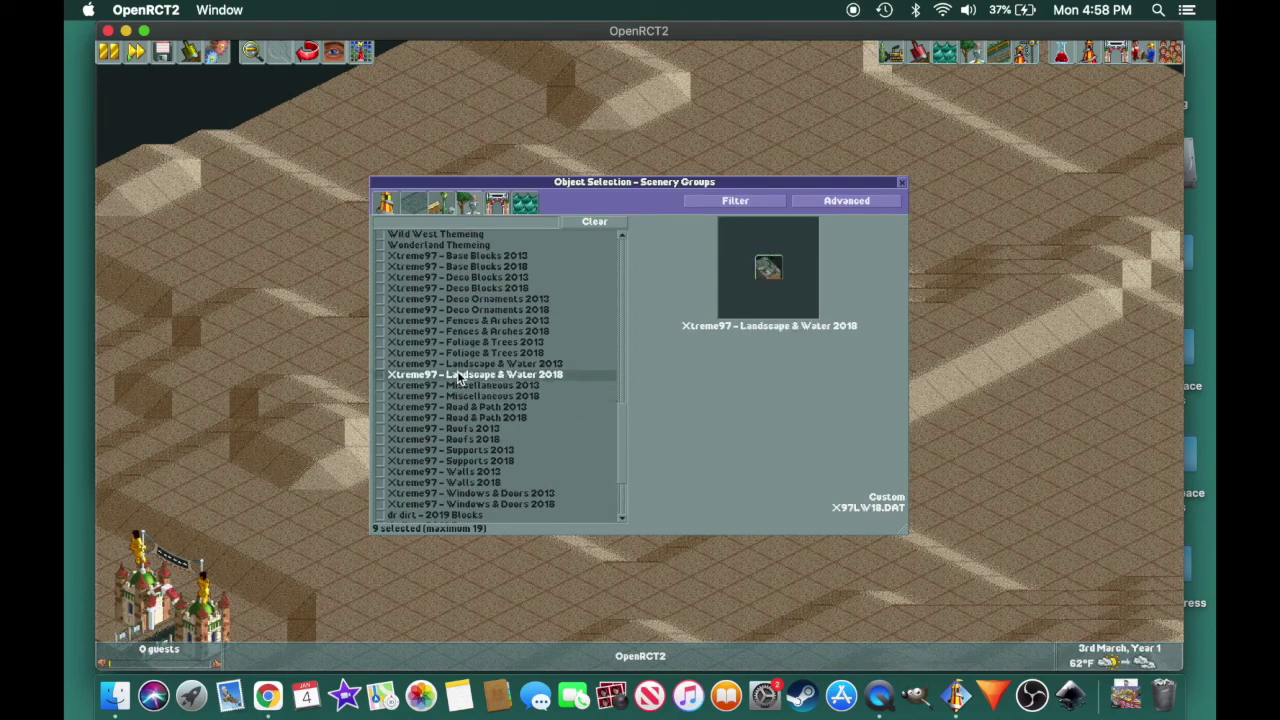
scroll(459, 380, down, 10)
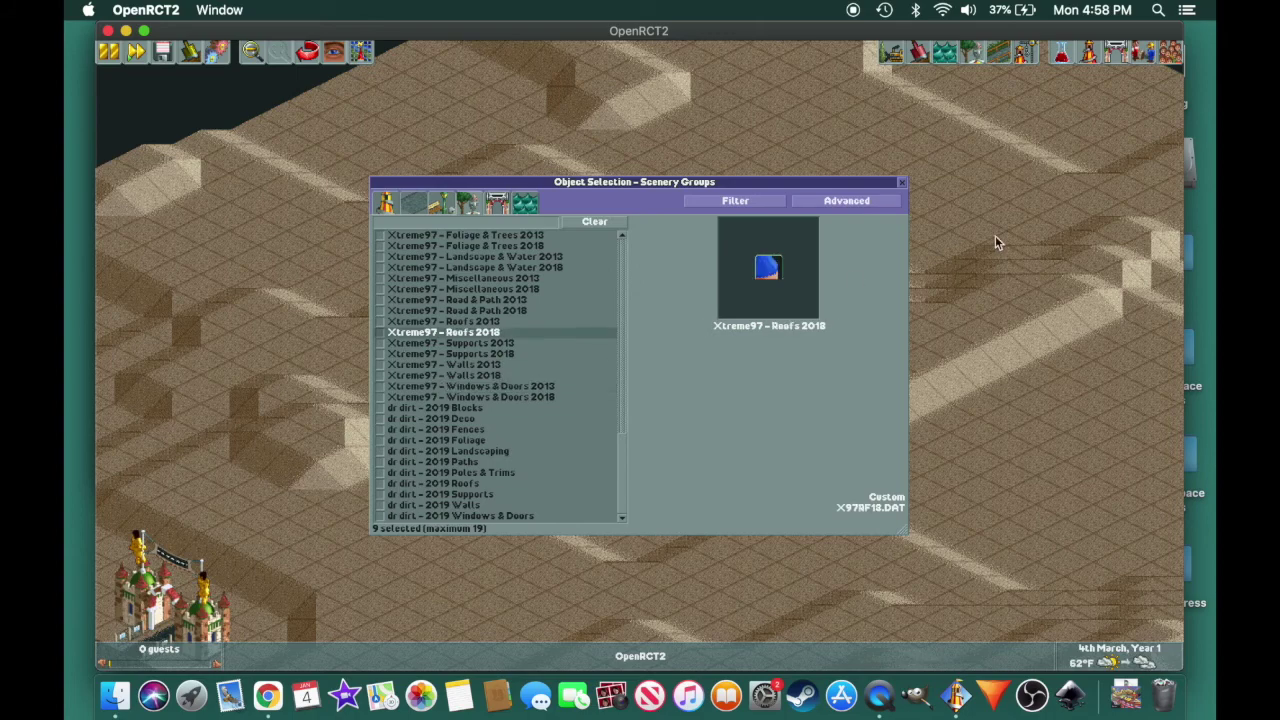
click(901, 184)
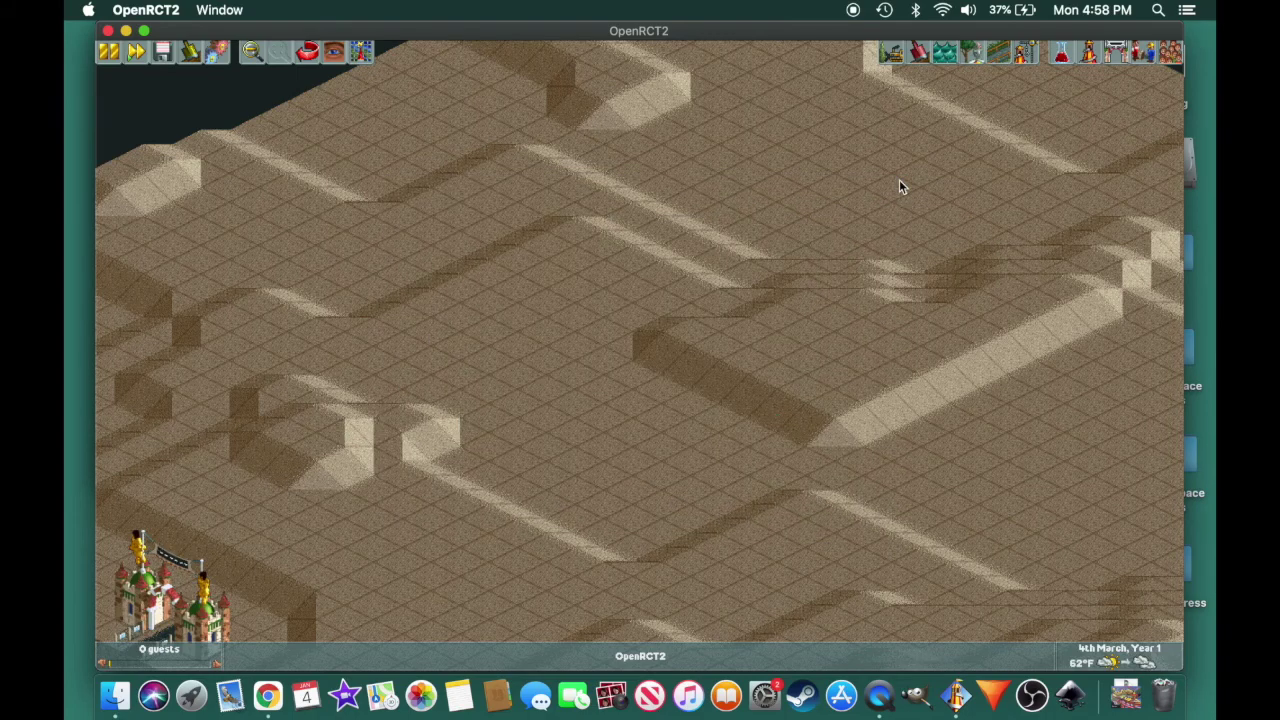